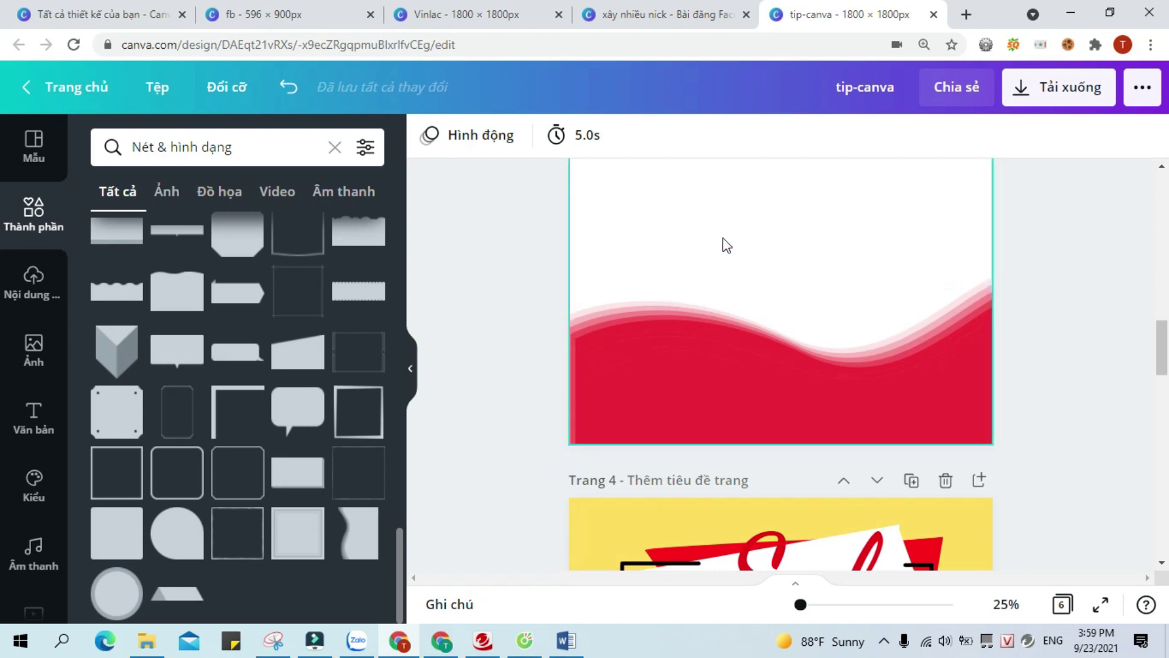
Move the red wave group slightly so it is horizontally centred on page 3
{"action": "left_click_drag", "start_coordinate": [718, 392], "coordinate": [696, 384]}
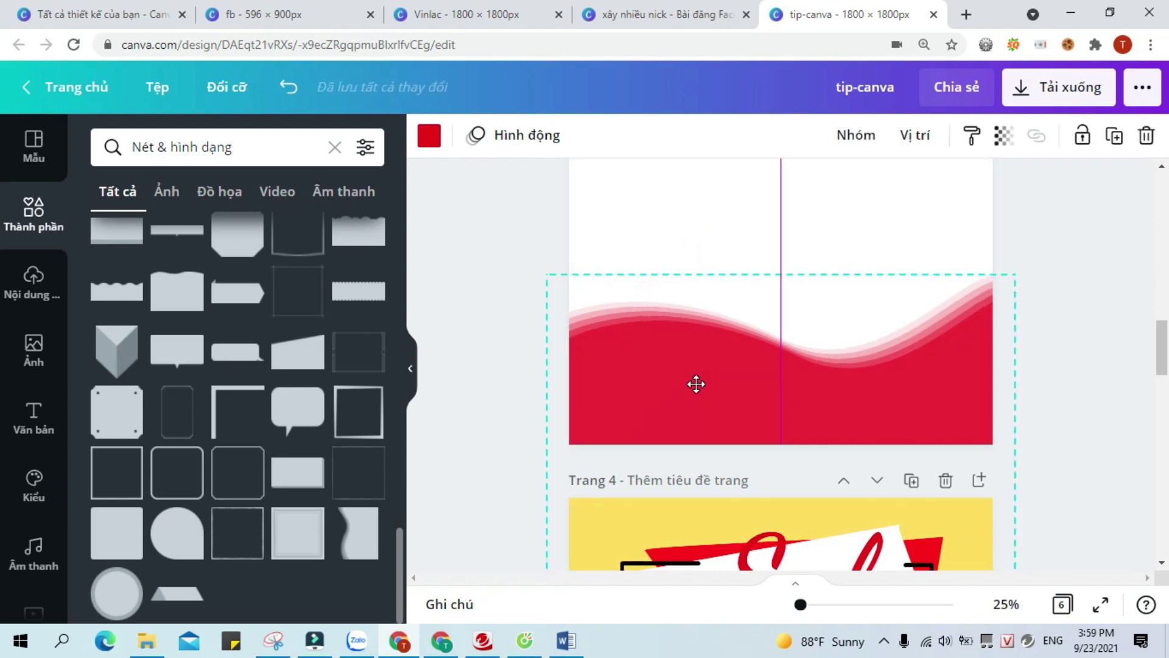
{"action": "left_click", "coordinate": [1105, 367]}
{"action": "scroll", "coordinate": [1072, 334], "scroll_direction": "up", "scroll_amount": 3}
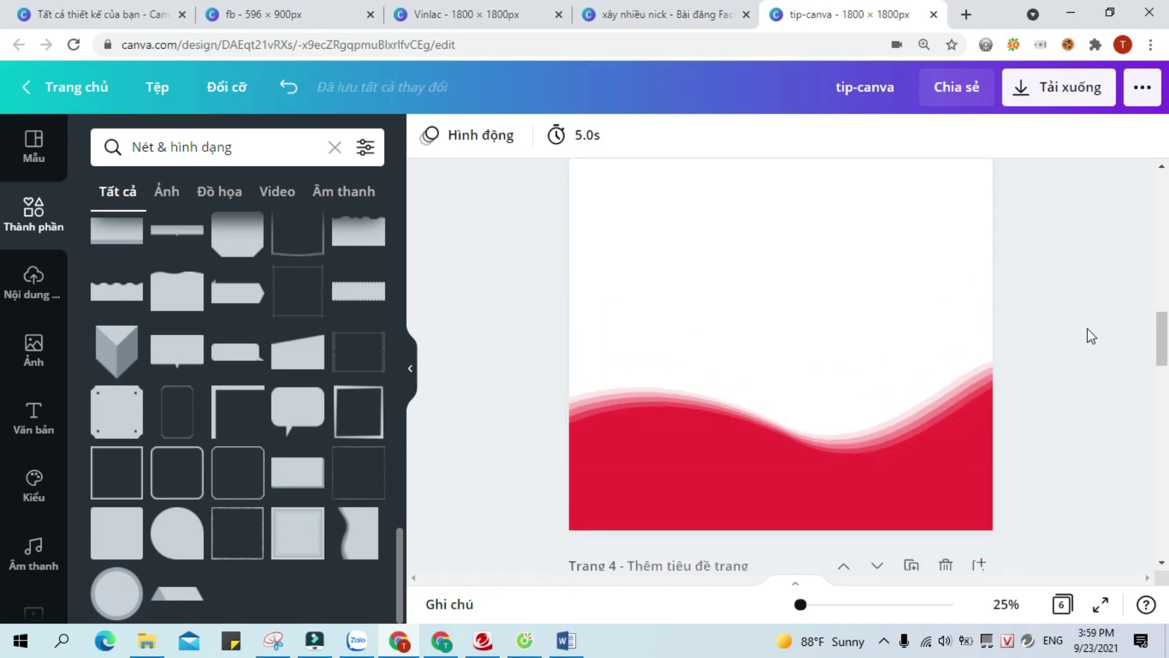
Add a text reading "Gradient" in the white area above the red waves on page 3
{"action": "double_click", "coordinate": [796, 334]}
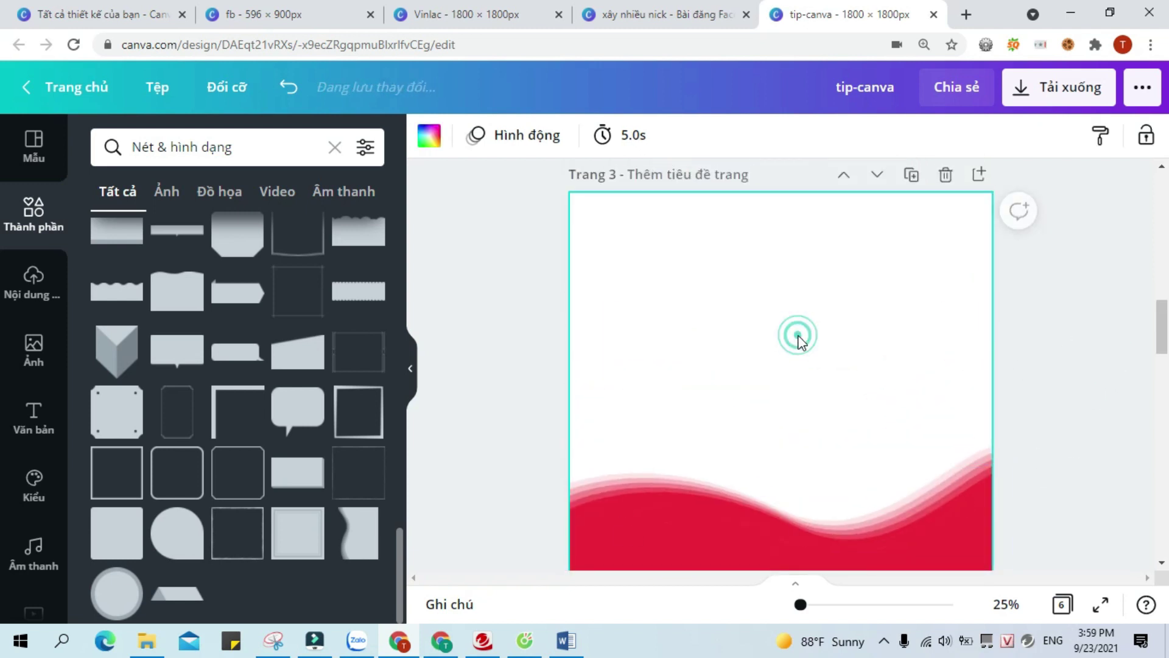
{"action": "type", "text": "Gradient"}
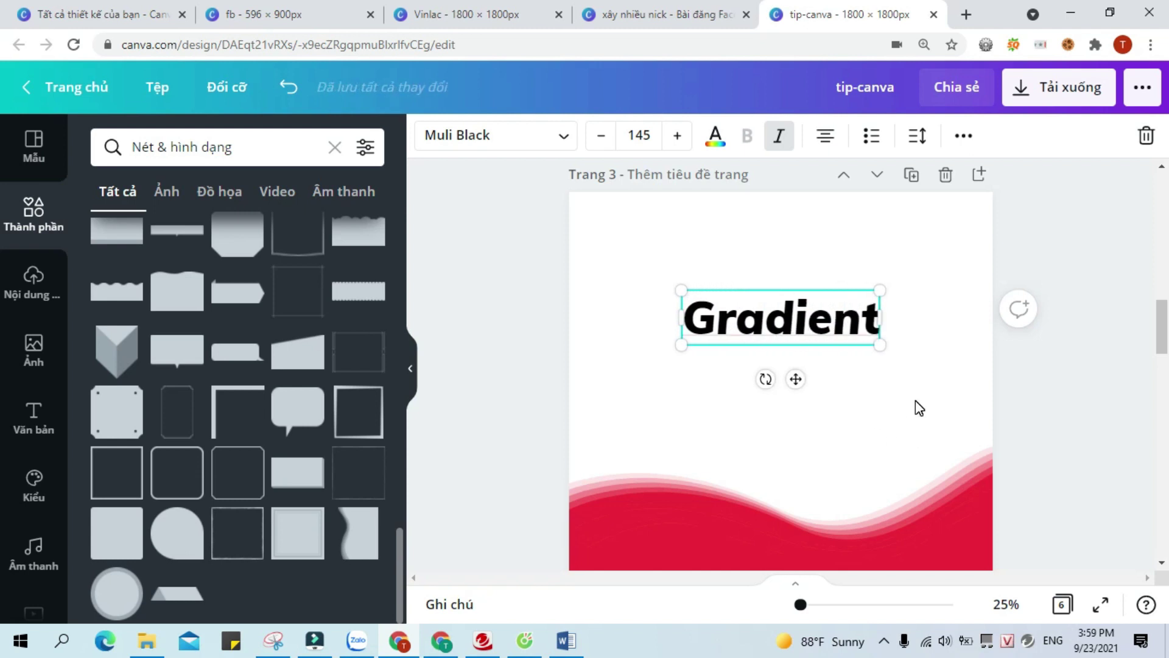
Turn bold off and back on for the "Sale" text in the upper banner on page 4
{"action": "scroll", "coordinate": [705, 458], "scroll_direction": "down", "scroll_amount": 2}
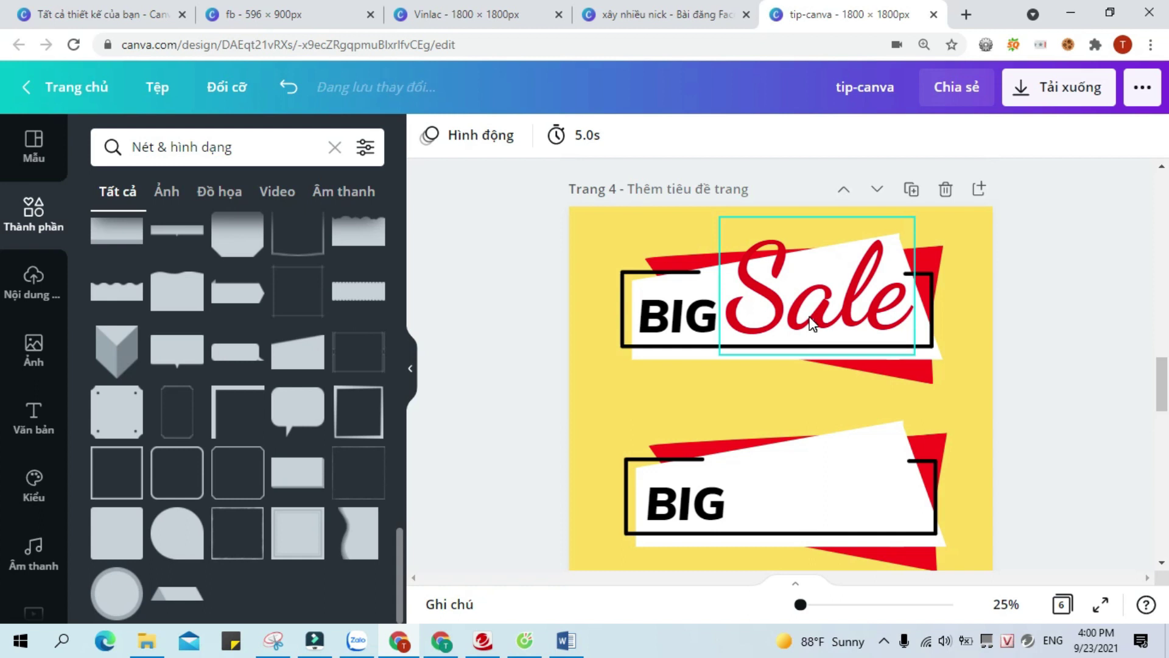
{"action": "left_click", "coordinate": [844, 321]}
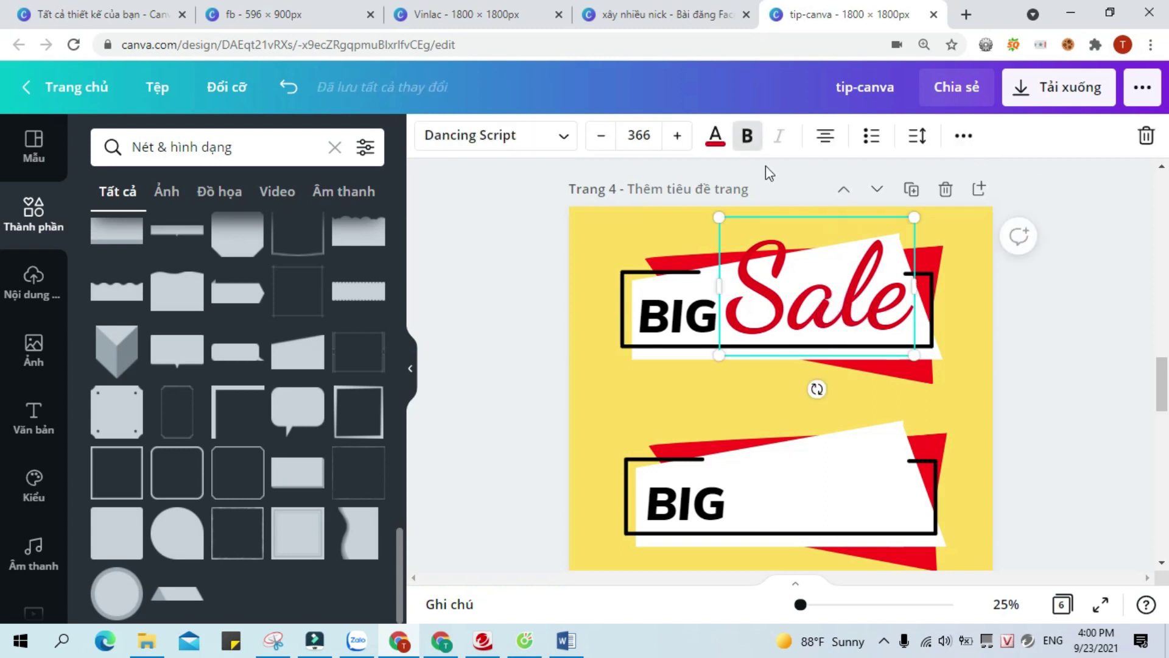
{"action": "left_click", "coordinate": [748, 145]}
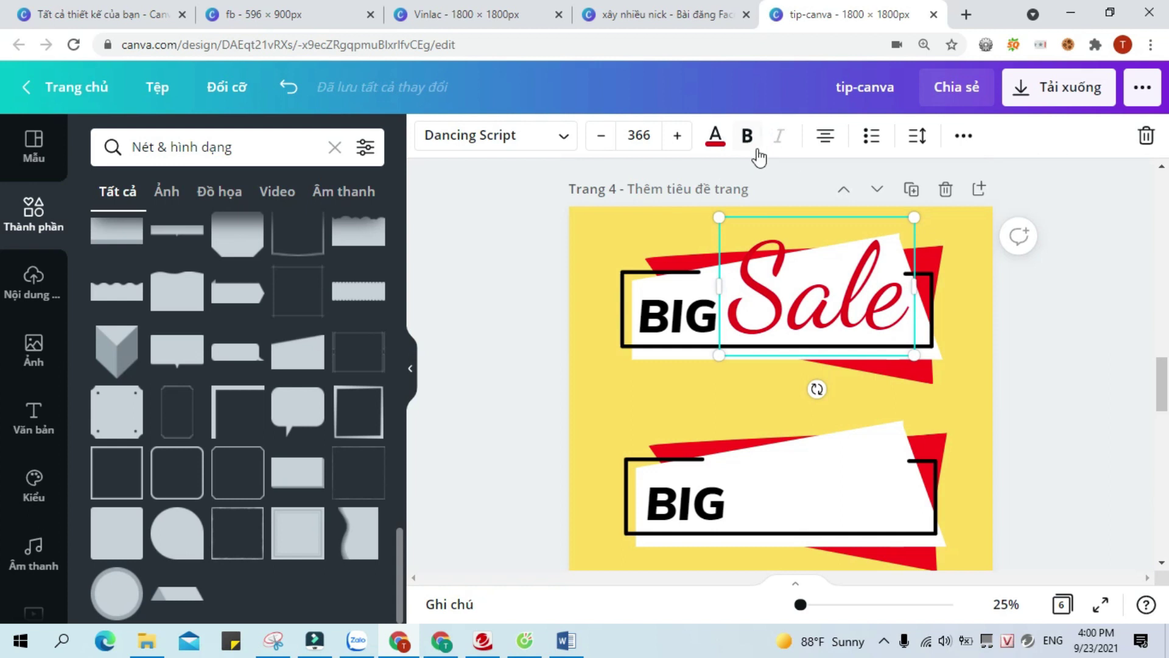
{"action": "left_click", "coordinate": [748, 146]}
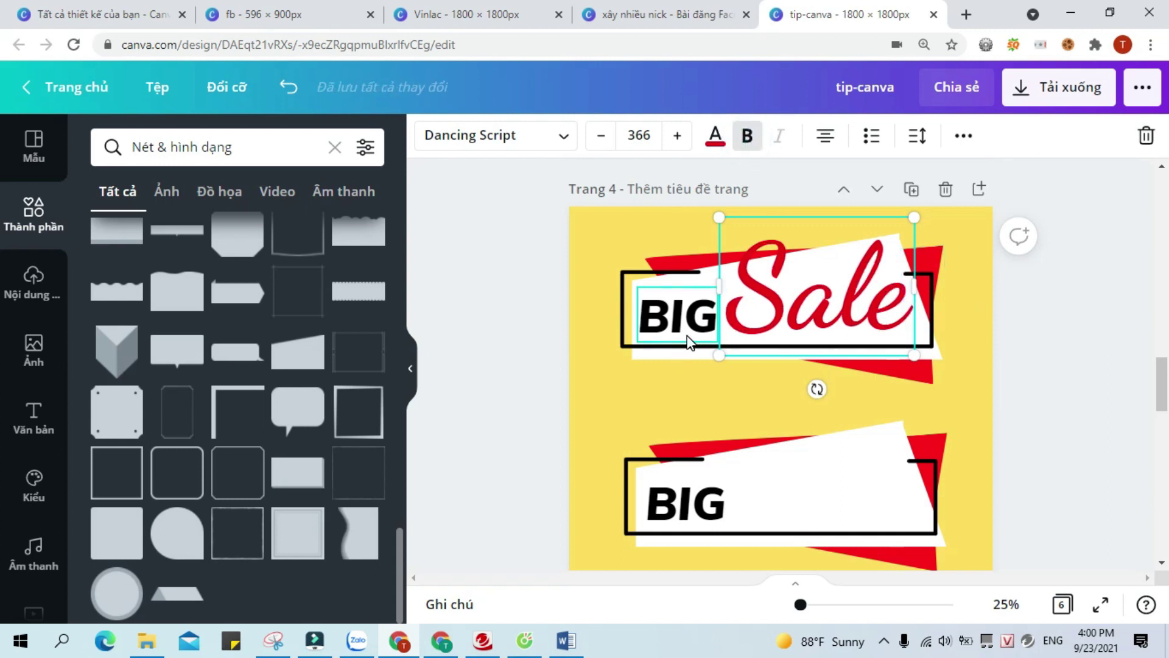
Duplicate the upper "Sale" text and place the copy after "BIG" in the lower banner
{"action": "left_click", "coordinate": [962, 137]}
{"action": "left_click", "coordinate": [958, 183]}
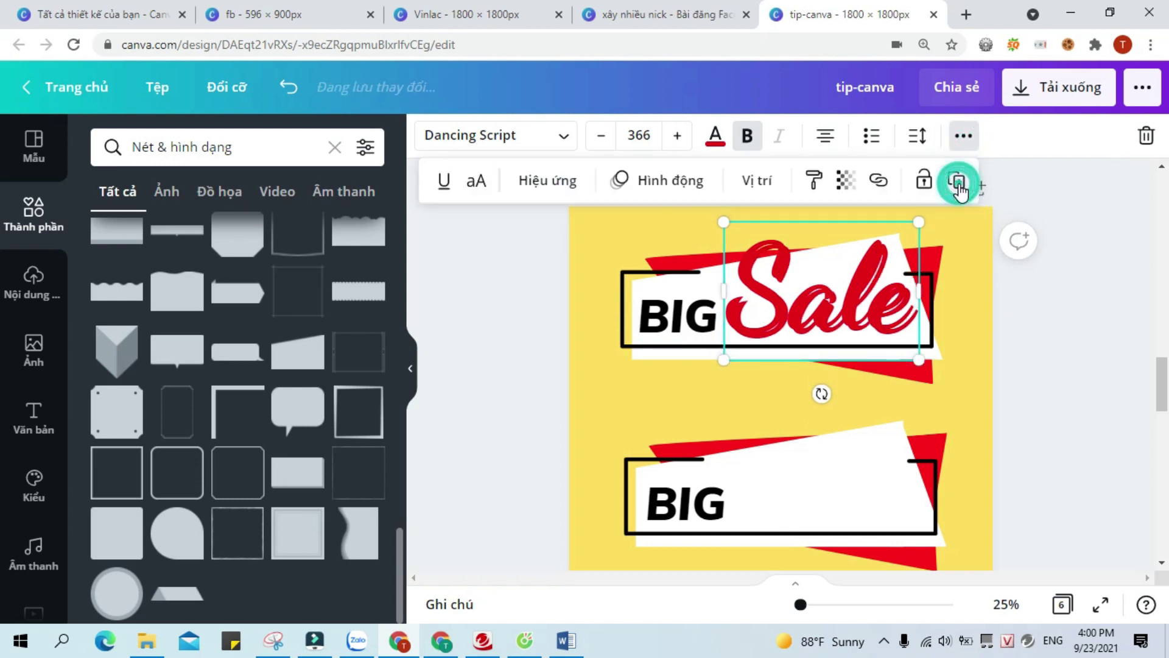
{"action": "left_click", "coordinate": [832, 309]}
{"action": "left_click_drag", "start_coordinate": [834, 418], "coordinate": [832, 481]}
{"action": "left_click", "coordinate": [1089, 387]}
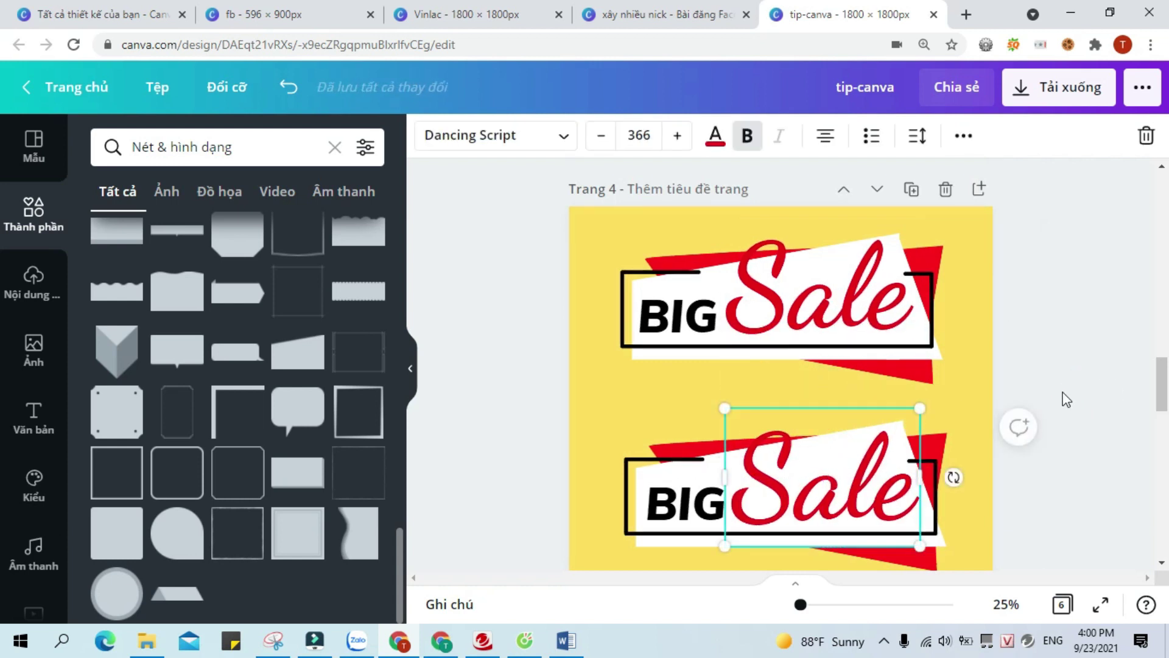
{"action": "left_click", "coordinate": [1004, 399]}
Duplicate the "Sale" text in the lower banner and lay the copy almost exactly over the original
{"action": "scroll", "coordinate": [1004, 397], "scroll_direction": "down", "scroll_amount": 3}
{"action": "scroll", "coordinate": [891, 352], "scroll_direction": "up", "scroll_amount": 1}
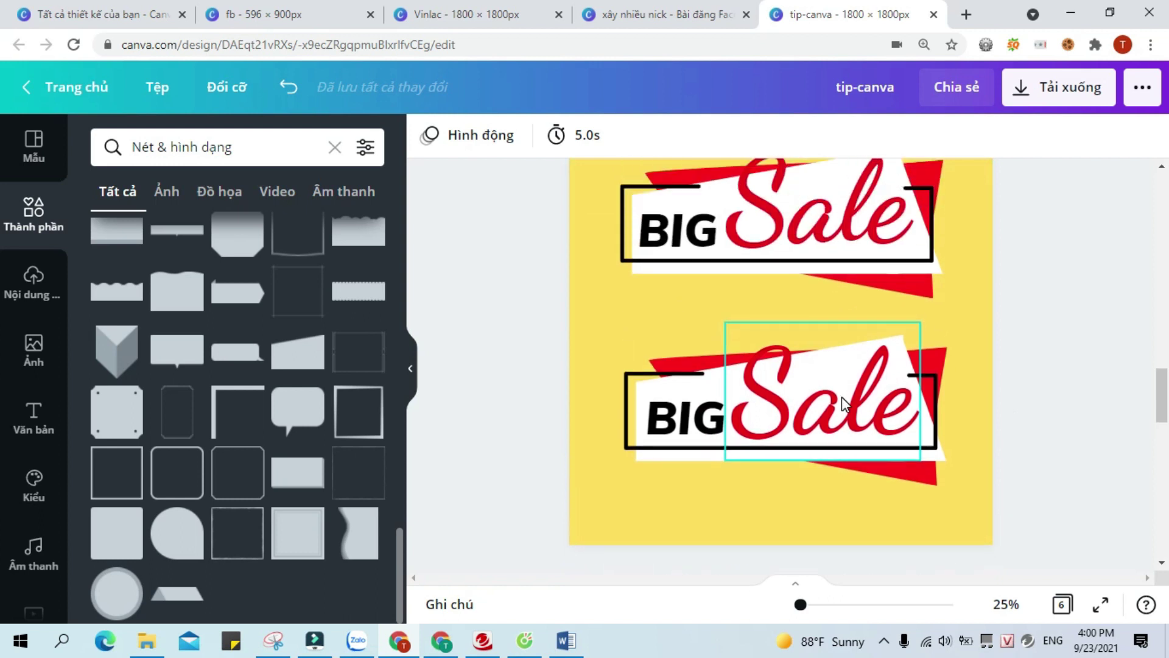
{"action": "left_click", "coordinate": [842, 397]}
{"action": "left_click", "coordinate": [964, 135]}
{"action": "left_click", "coordinate": [958, 180]}
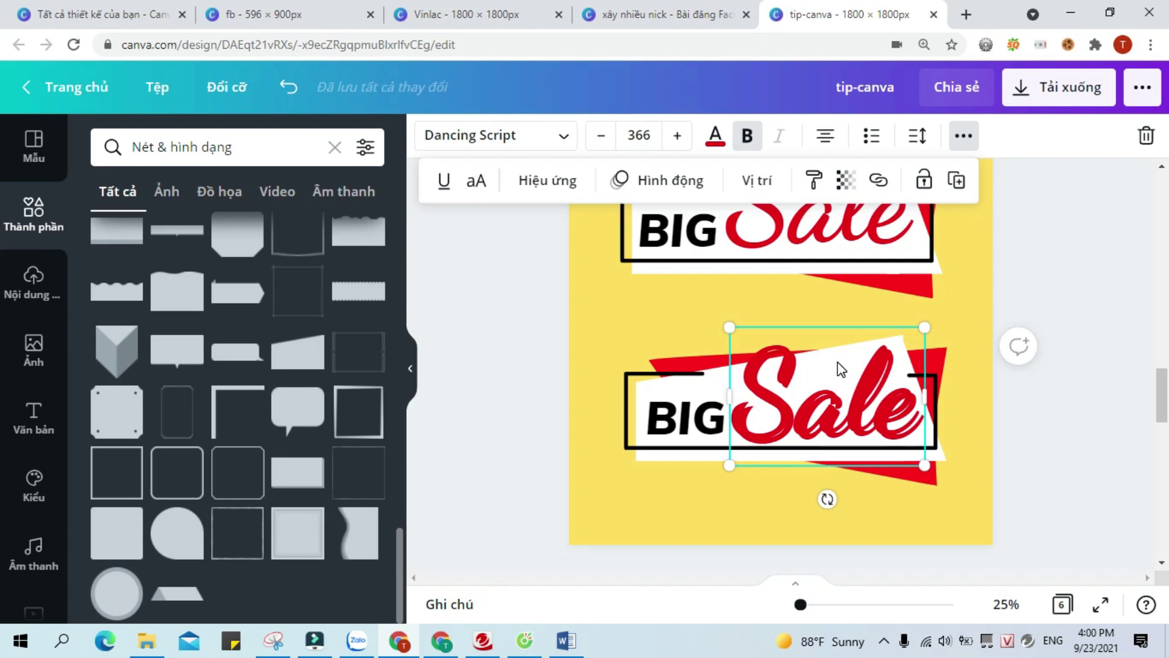
{"action": "left_click_drag", "start_coordinate": [825, 365], "coordinate": [826, 357]}
Make another copy of the lower "Sale" text and stack it over the previous ones
{"action": "left_click", "coordinate": [967, 140]}
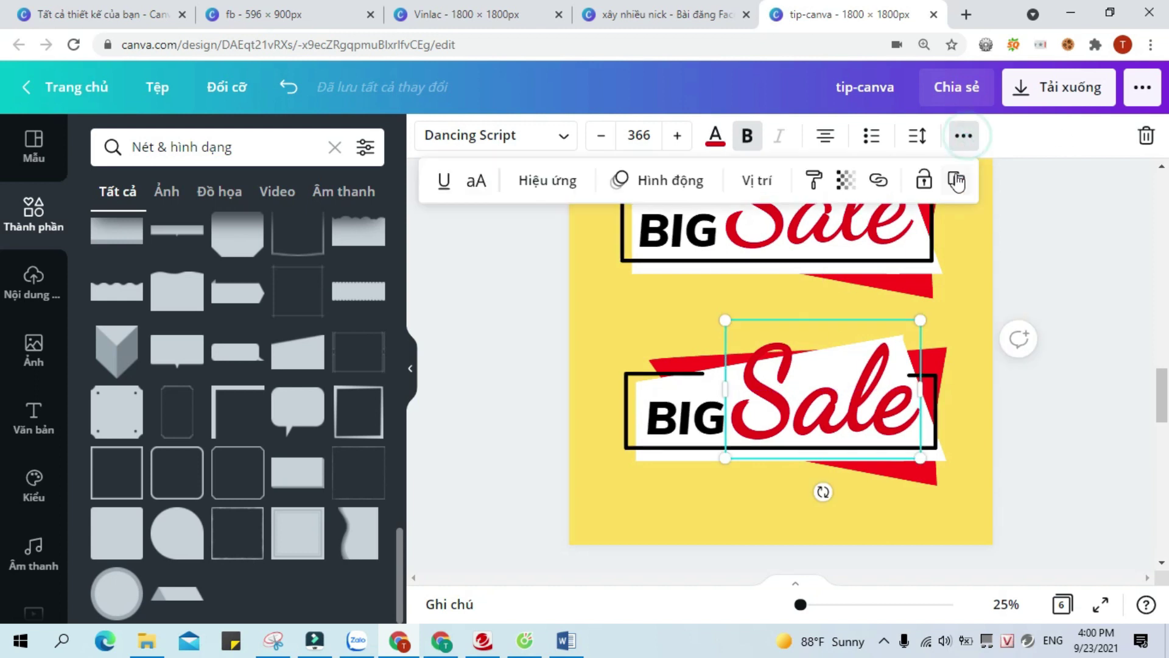
{"action": "left_click", "coordinate": [961, 177]}
{"action": "left_click", "coordinate": [827, 351]}
{"action": "left_click_drag", "start_coordinate": [827, 352], "coordinate": [828, 348]}
{"action": "double_click", "coordinate": [832, 349]}
{"action": "left_click", "coordinate": [1073, 387]}
Nudge the topmost lower "Sale" copy slightly to the left to thicken the lettering, and deselect it
{"action": "left_click", "coordinate": [843, 367]}
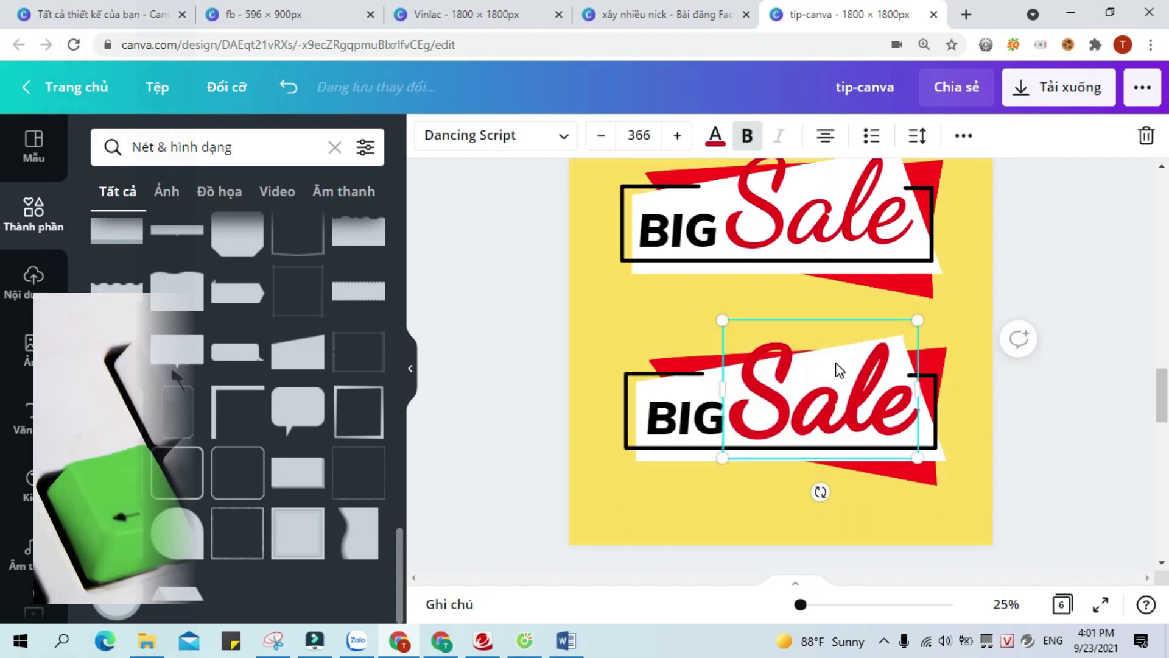
{"action": "left_click", "coordinate": [1089, 391]}
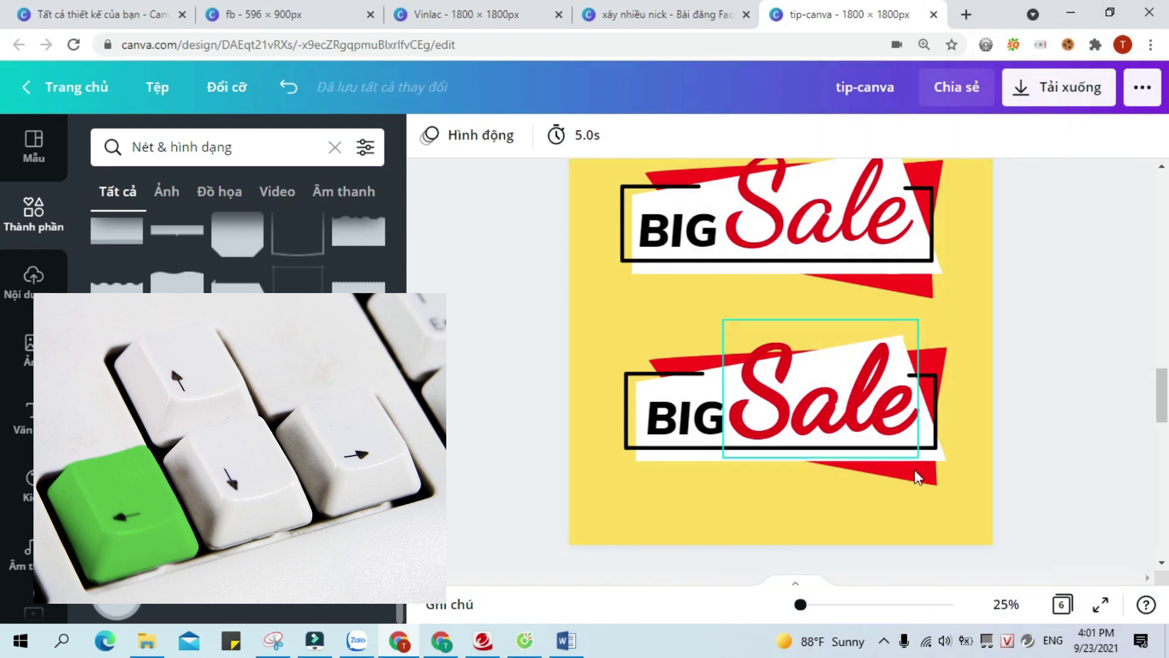
{"action": "left_click", "coordinate": [859, 409]}
{"action": "left_click", "coordinate": [1018, 342]}
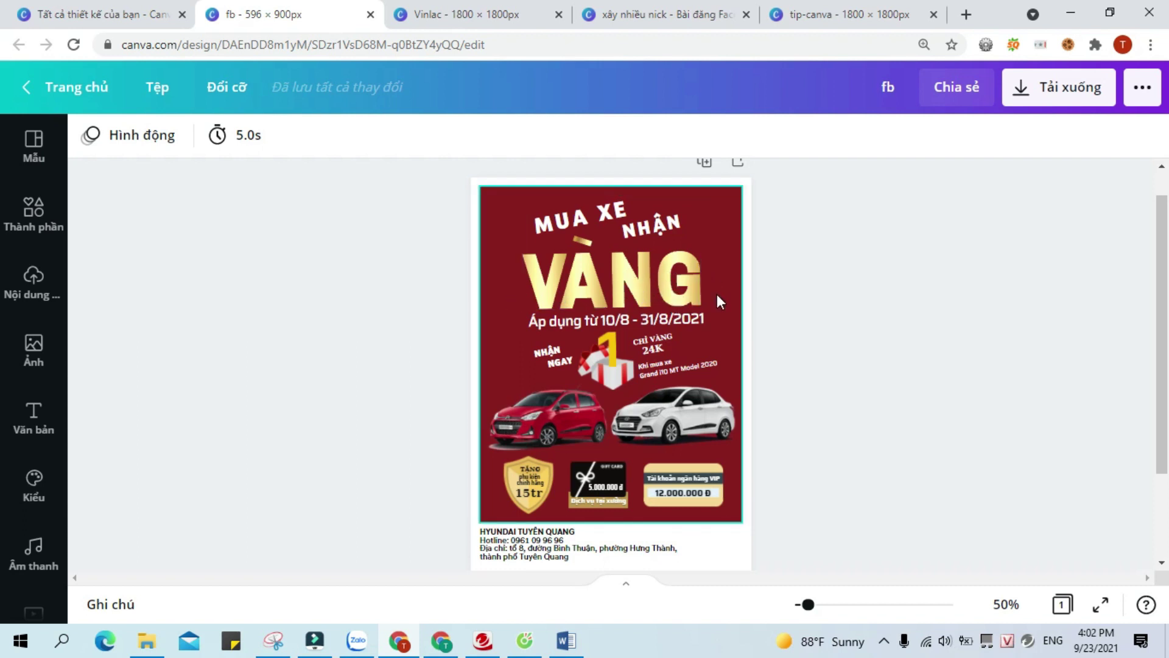
Examine the gold "VÀNG" lettering on the fb car poster at 100% zoom
{"action": "key", "text": "ctrl+plus"}
{"action": "key", "text": "ctrl+plus"}
{"action": "scroll", "coordinate": [686, 373], "scroll_direction": "up", "scroll_amount": 4}
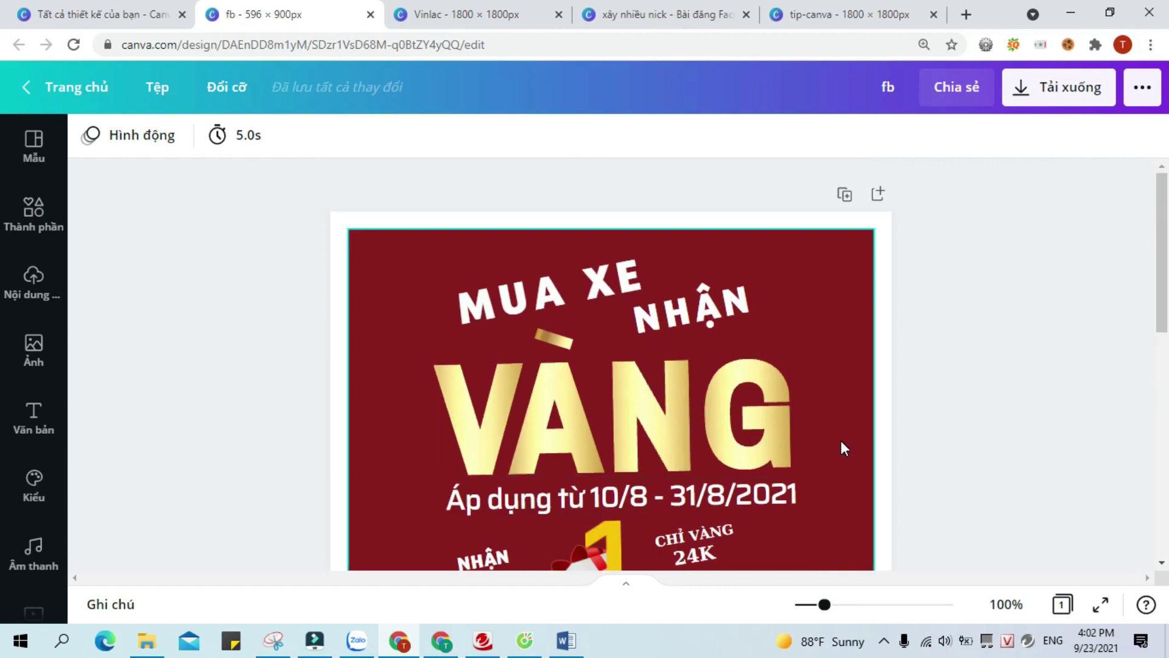
In the tip-canva design, find the letter frames among the "Khung" elements and add the V frame to the dark purple page
{"action": "left_click", "coordinate": [834, 17]}
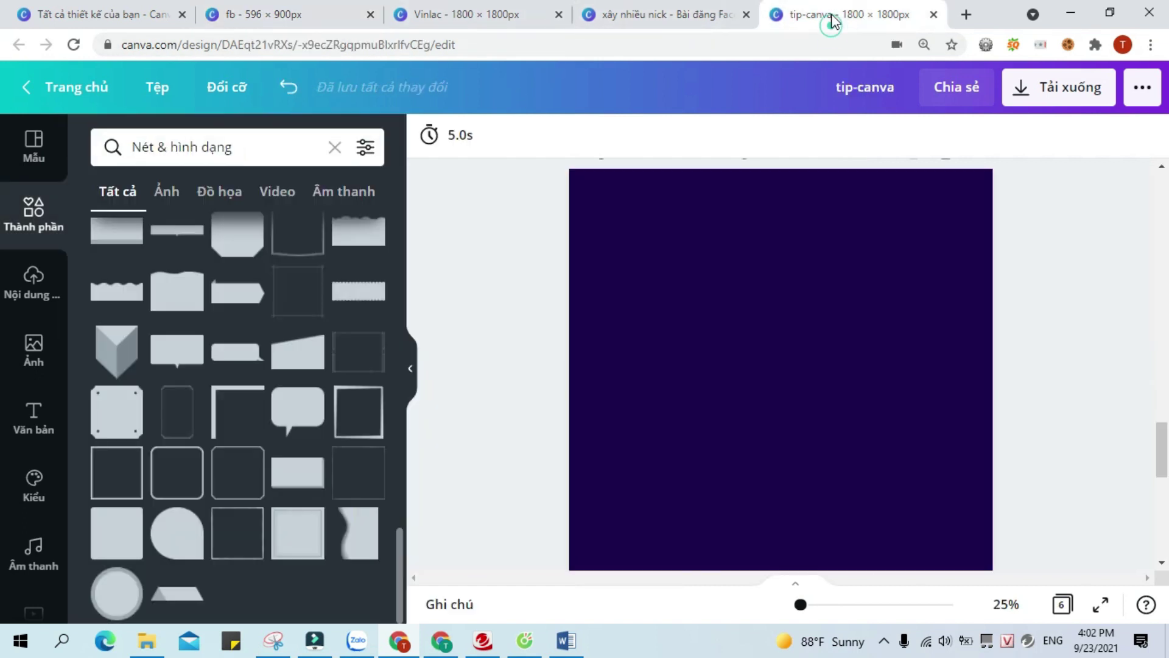
{"action": "left_click", "coordinate": [335, 147]}
{"action": "left_click", "coordinate": [324, 203]}
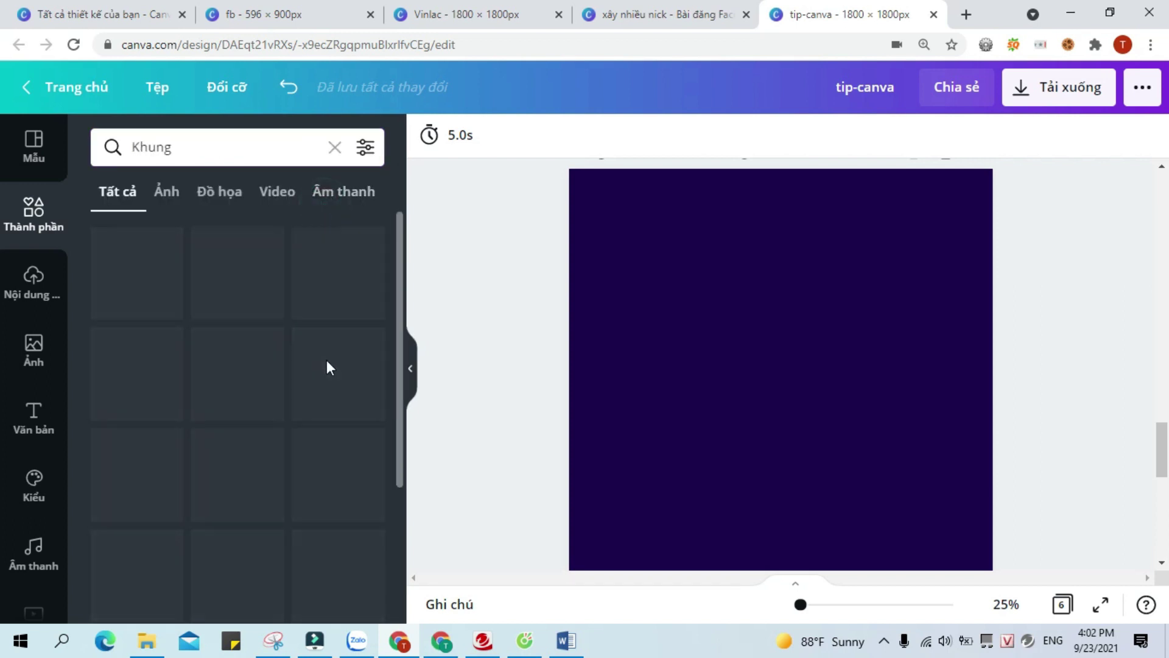
{"action": "scroll", "coordinate": [262, 397], "scroll_direction": "down", "scroll_amount": 10}
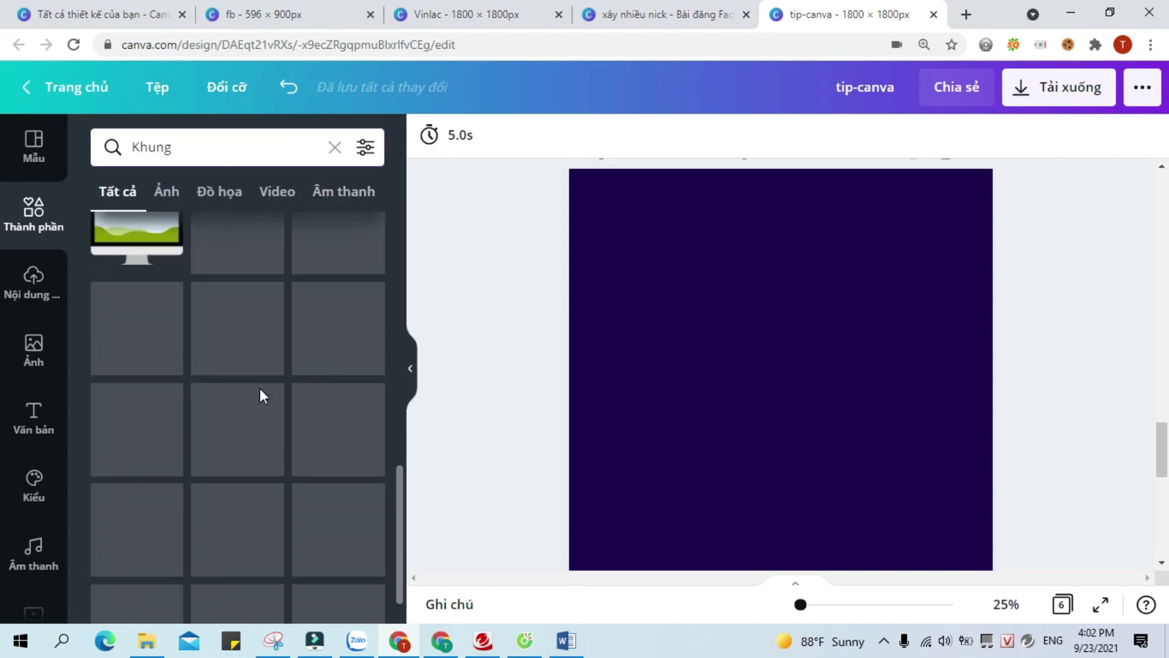
{"action": "scroll", "coordinate": [262, 397], "scroll_direction": "down", "scroll_amount": 10}
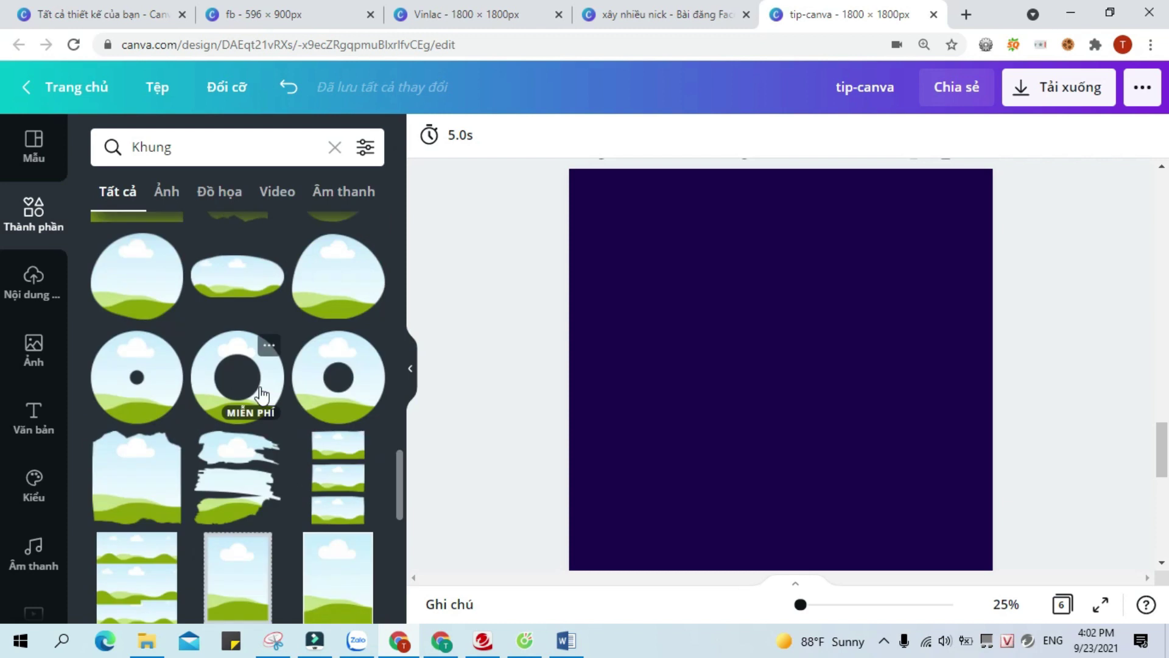
{"action": "scroll", "coordinate": [262, 394], "scroll_direction": "down", "scroll_amount": 10}
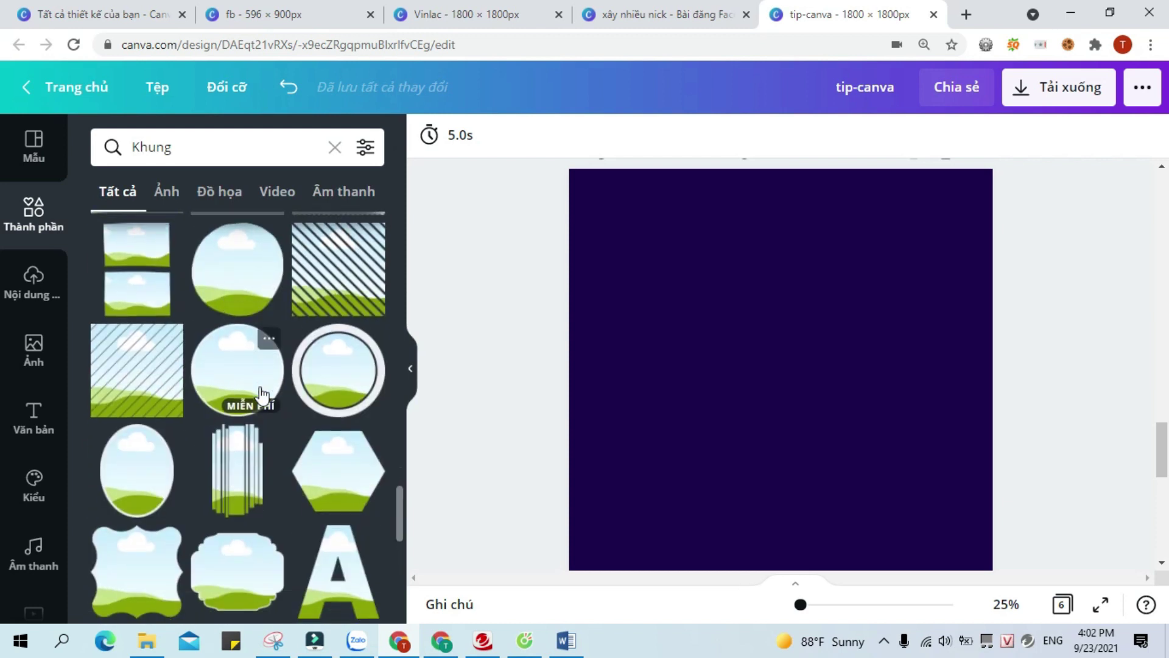
{"action": "scroll", "coordinate": [262, 389], "scroll_direction": "up", "scroll_amount": 3}
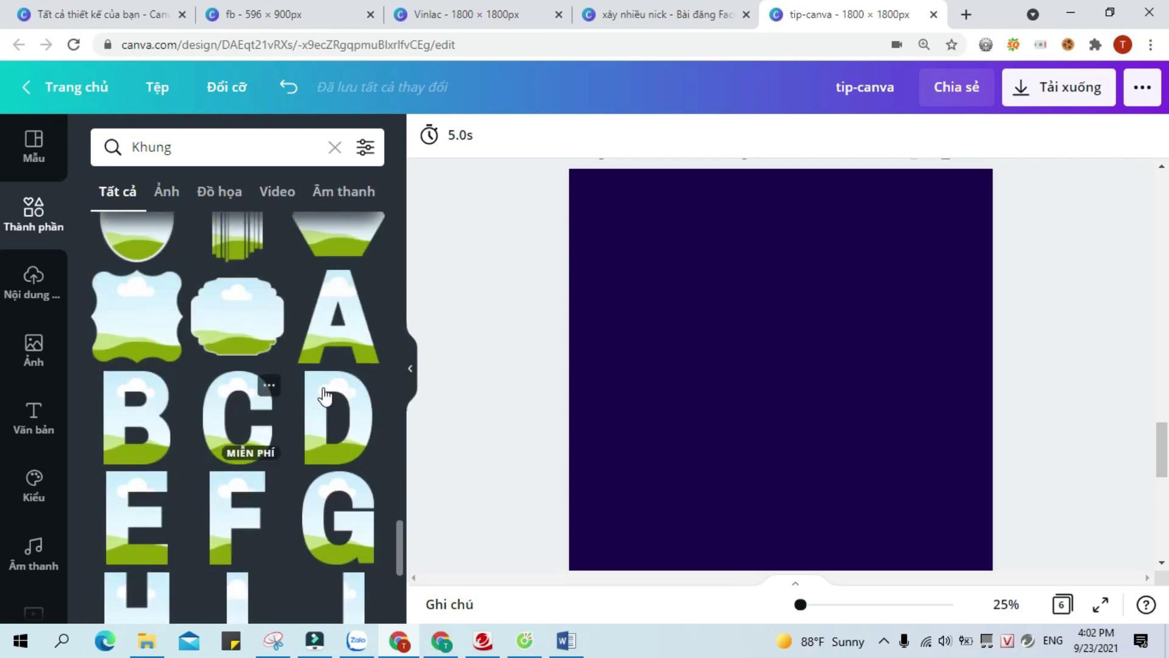
{"action": "scroll", "coordinate": [233, 423], "scroll_direction": "down", "scroll_amount": 8}
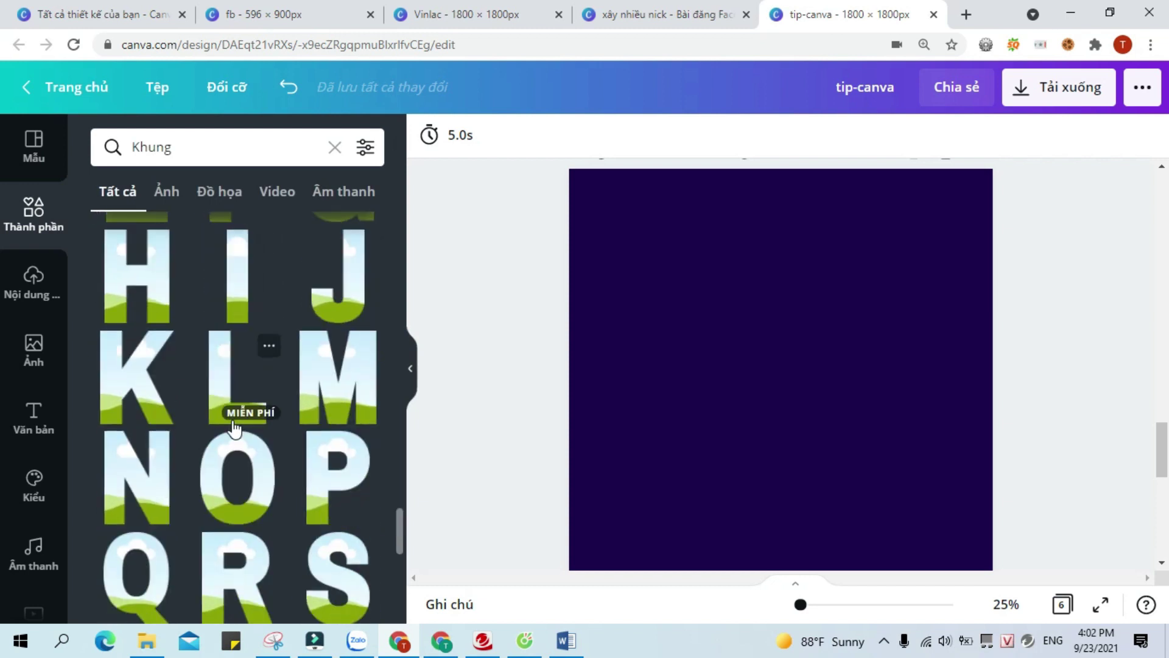
{"action": "left_click", "coordinate": [324, 478]}
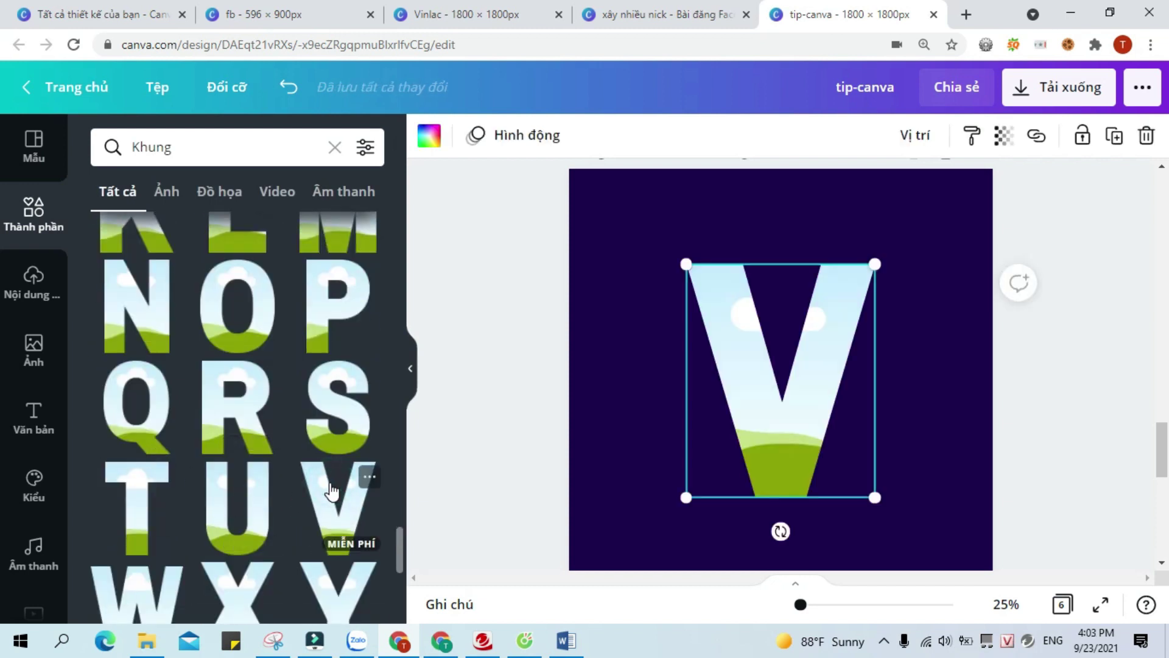
Add the letter frames A, N and G to the dark purple page
{"action": "scroll", "coordinate": [245, 446], "scroll_direction": "up", "scroll_amount": 3}
{"action": "scroll", "coordinate": [245, 447], "scroll_direction": "up", "scroll_amount": 5}
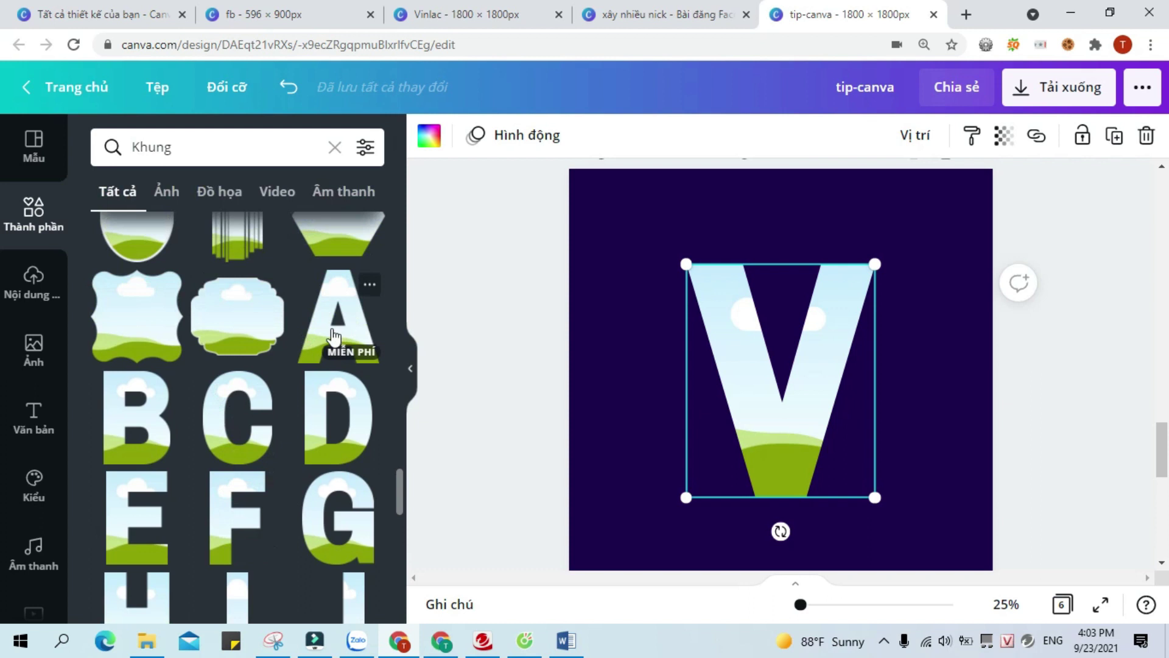
{"action": "left_click", "coordinate": [329, 334]}
{"action": "scroll", "coordinate": [222, 445], "scroll_direction": "down", "scroll_amount": 5}
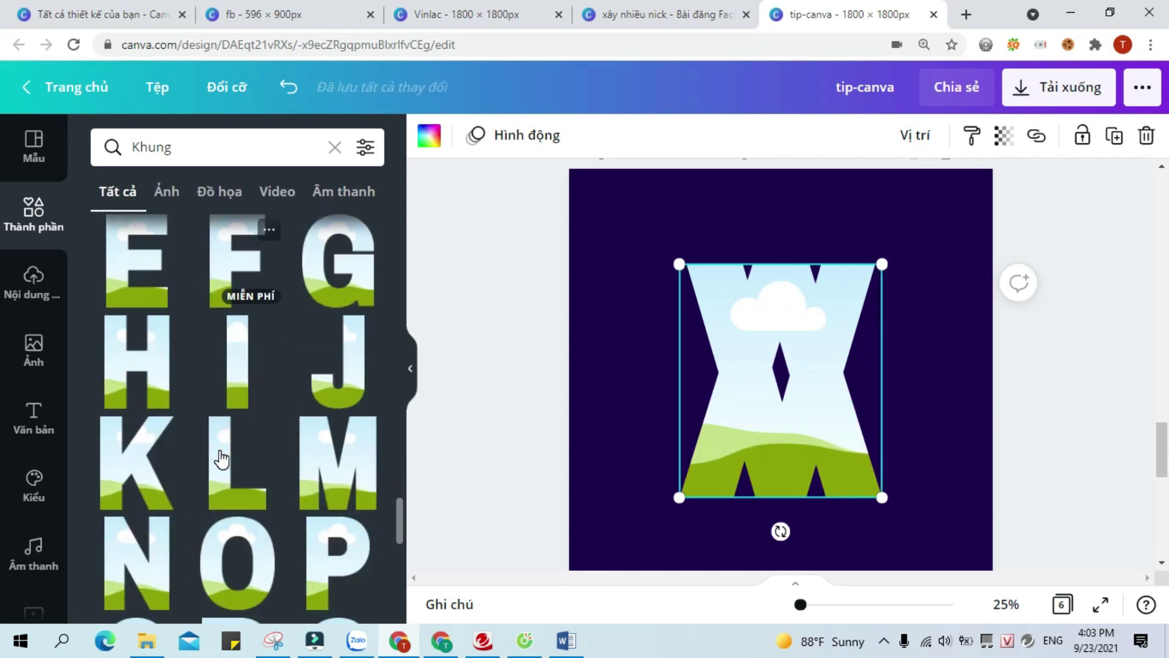
{"action": "left_click", "coordinate": [140, 417]}
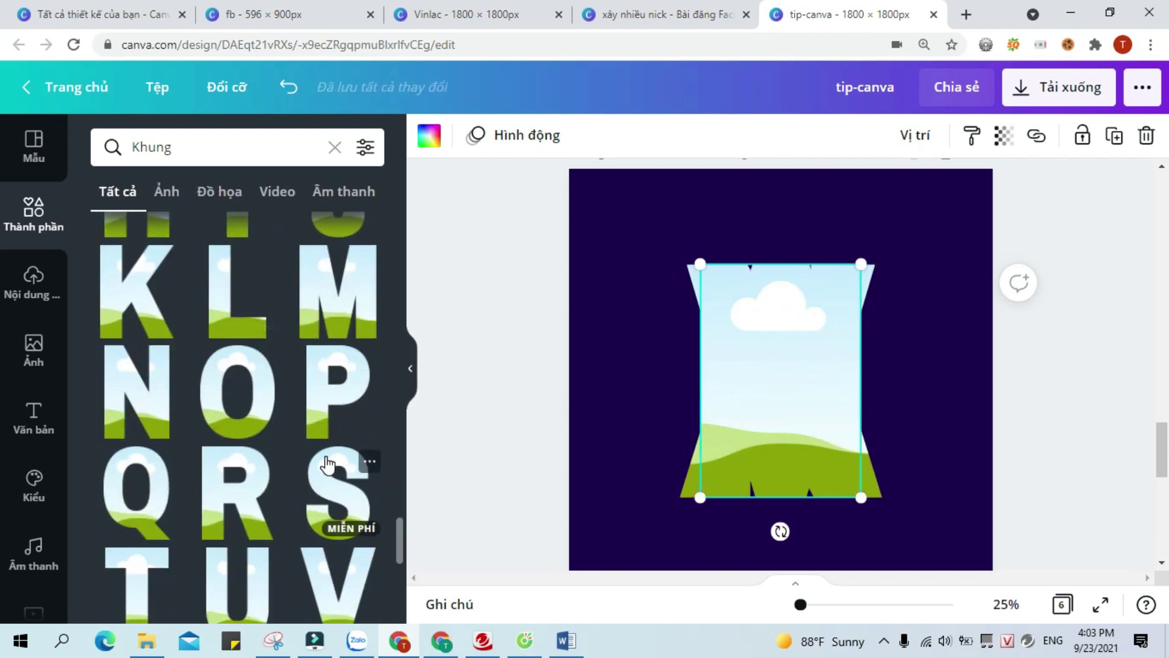
{"action": "scroll", "coordinate": [328, 466], "scroll_direction": "down", "scroll_amount": 3}
{"action": "scroll", "coordinate": [328, 464], "scroll_direction": "up", "scroll_amount": 5}
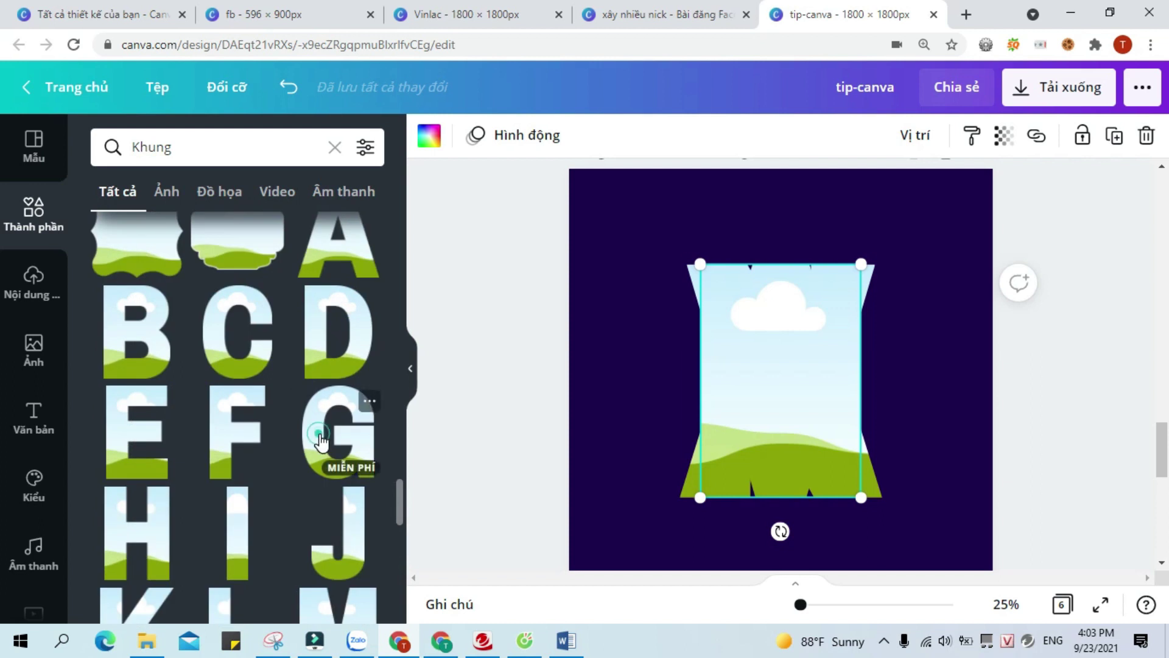
{"action": "left_click", "coordinate": [320, 434]}
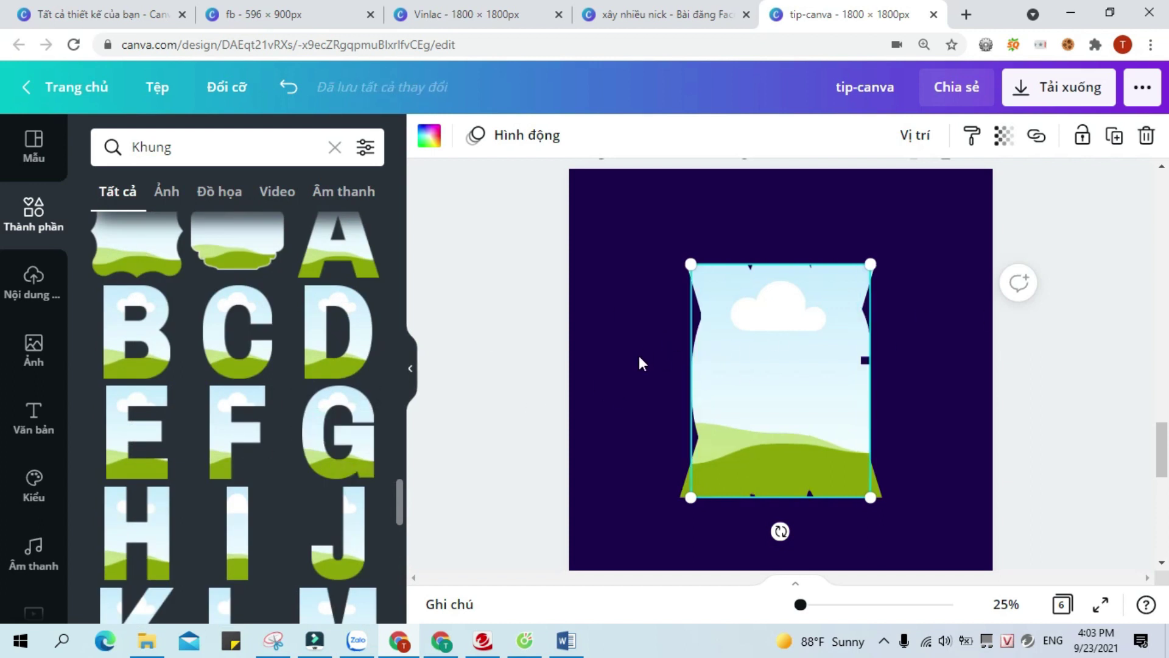
Scale the four stacked letter frames down together to about half size and move them toward the page's right edge
{"action": "left_click_drag", "start_coordinate": [668, 359], "coordinate": [921, 359]}
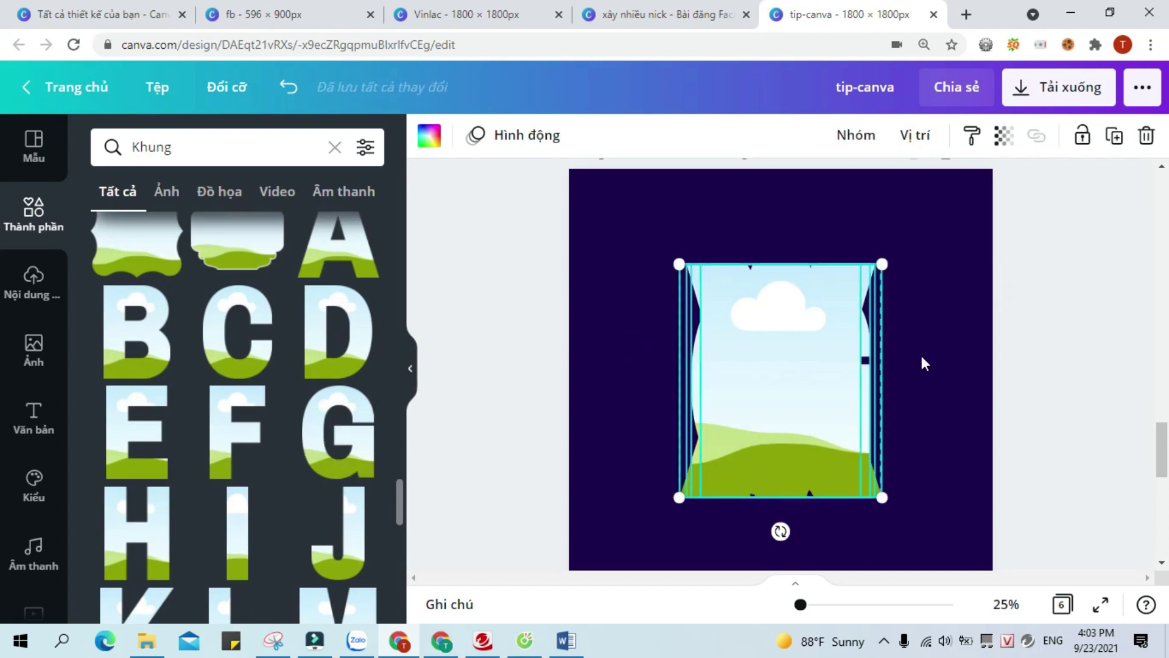
{"action": "left_click_drag", "start_coordinate": [882, 497], "coordinate": [904, 384]}
{"action": "left_click_drag", "start_coordinate": [839, 363], "coordinate": [937, 331]}
Spread the letter frames side by side in one row so they spell "VANG"
{"action": "left_click", "coordinate": [700, 457]}
{"action": "left_click", "coordinate": [692, 337]}
{"action": "left_click_drag", "start_coordinate": [653, 339], "coordinate": [829, 333]}
{"action": "left_click_drag", "start_coordinate": [647, 340], "coordinate": [723, 329]}
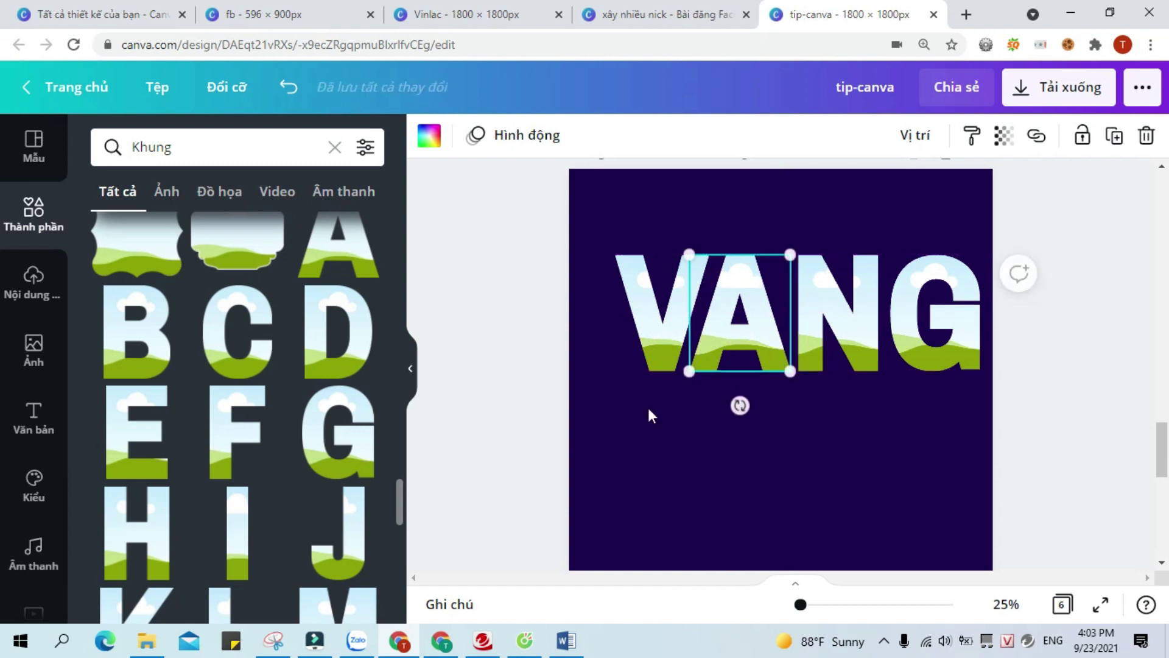
{"action": "left_click", "coordinate": [854, 463]}
Move all four "VANG" letter frames together slightly up and to the left on the page
{"action": "left_click_drag", "start_coordinate": [596, 336], "coordinate": [930, 330]}
{"action": "mouse_move", "coordinate": [858, 296]}
{"action": "left_mouse_down"}
{"action": "mouse_move", "coordinate": [850, 287]}
{"action": "mouse_move", "coordinate": [863, 282]}
{"action": "left_mouse_up"}
Search the photo library for "gold" and look through the textures
{"action": "left_click", "coordinate": [33, 352]}
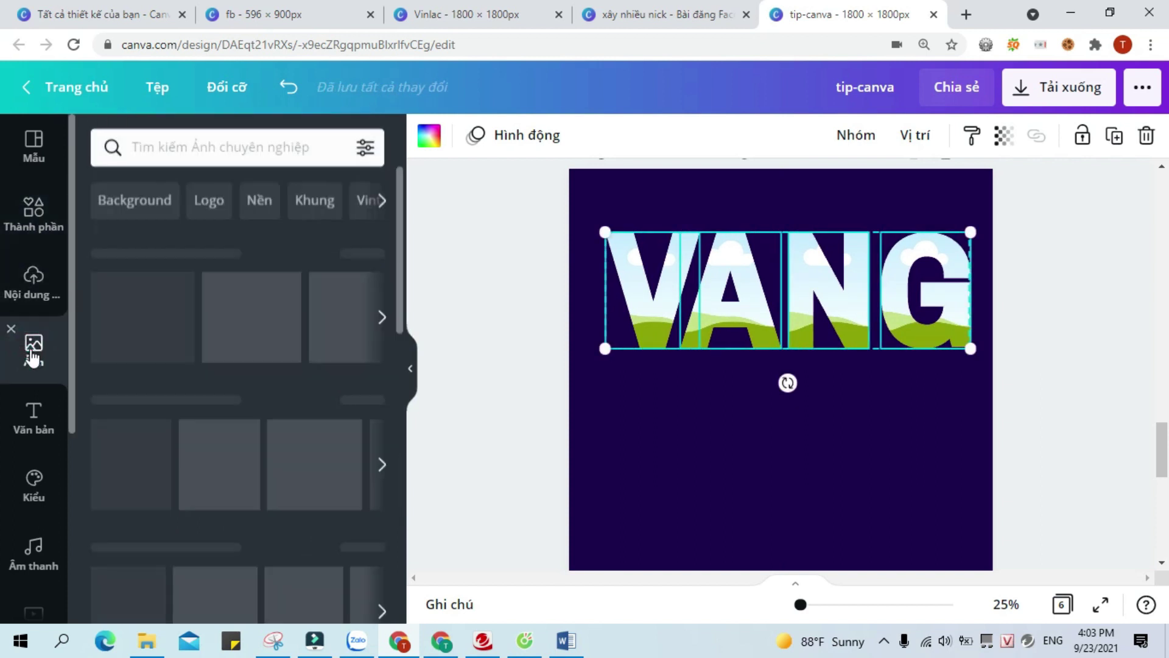
{"action": "left_click", "coordinate": [298, 147]}
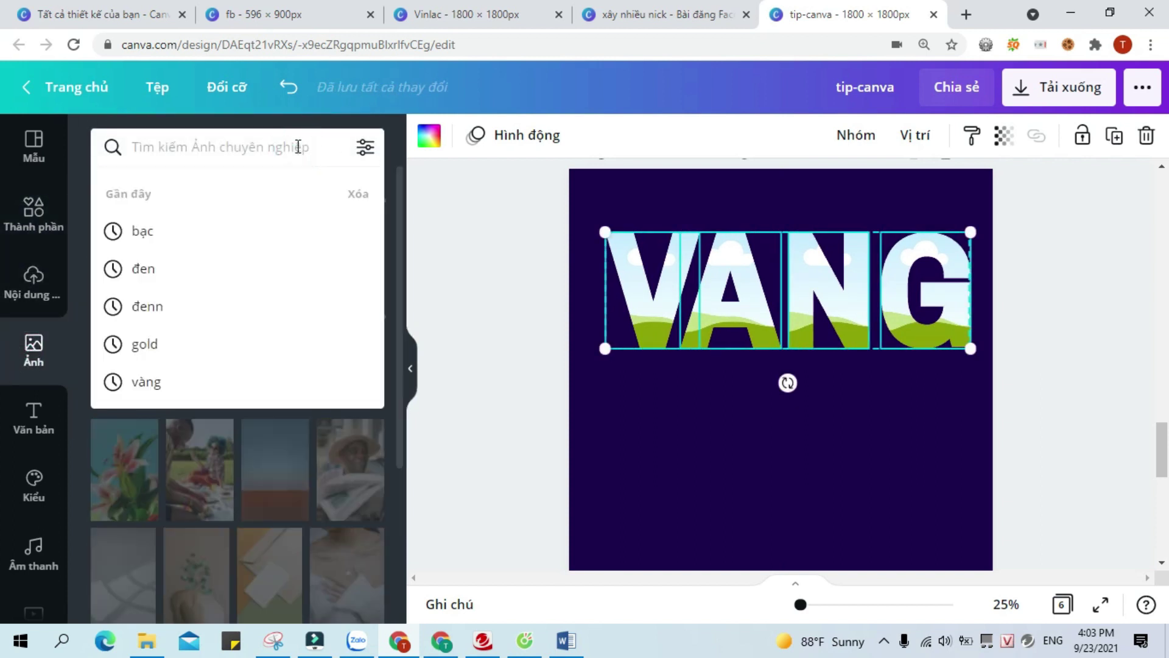
{"action": "type", "text": "go"}
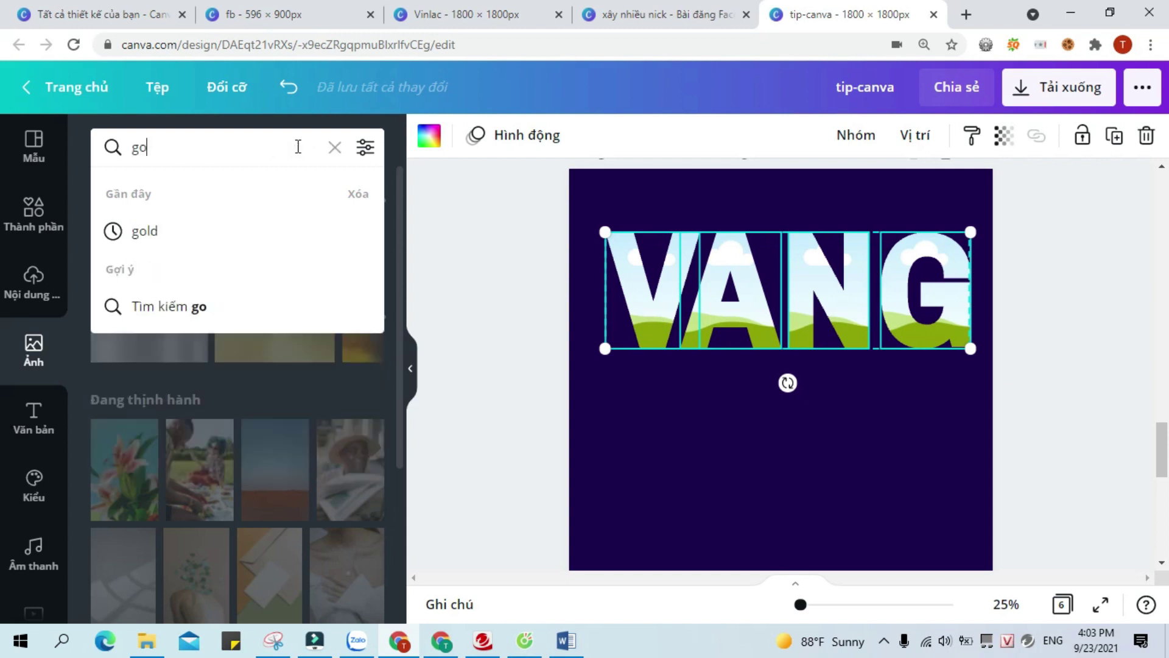
{"action": "type", "text": "ld"}
{"action": "key", "text": "Return"}
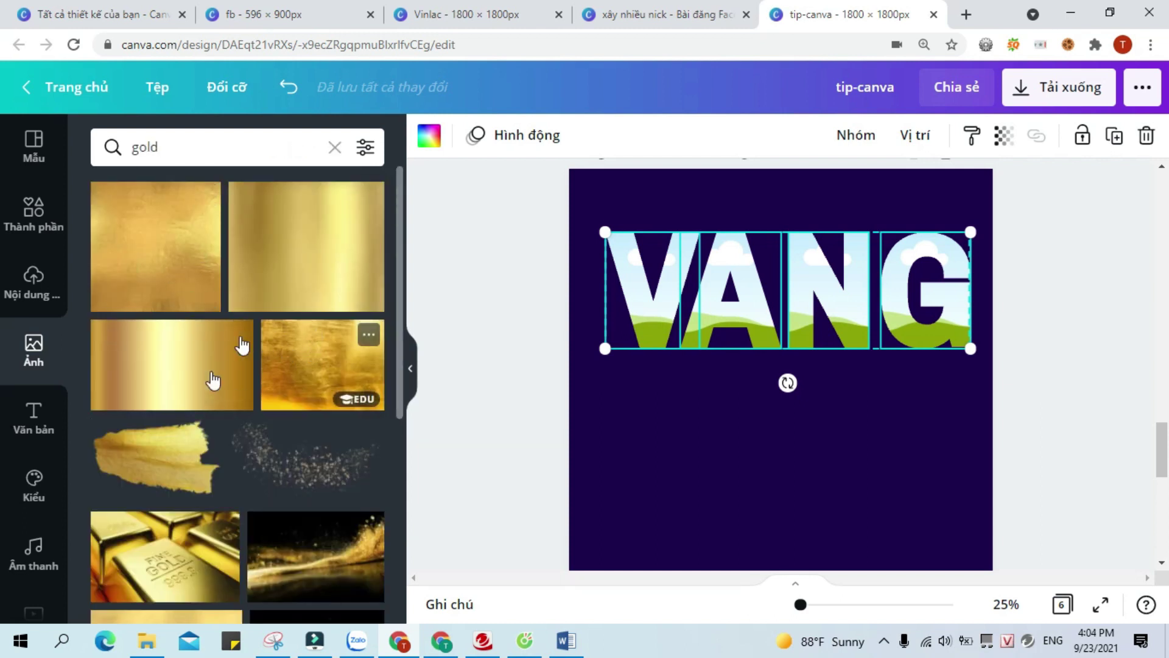
{"action": "scroll", "coordinate": [329, 380], "scroll_direction": "down", "scroll_amount": 3}
{"action": "scroll", "coordinate": [329, 380], "scroll_direction": "up", "scroll_amount": 3}
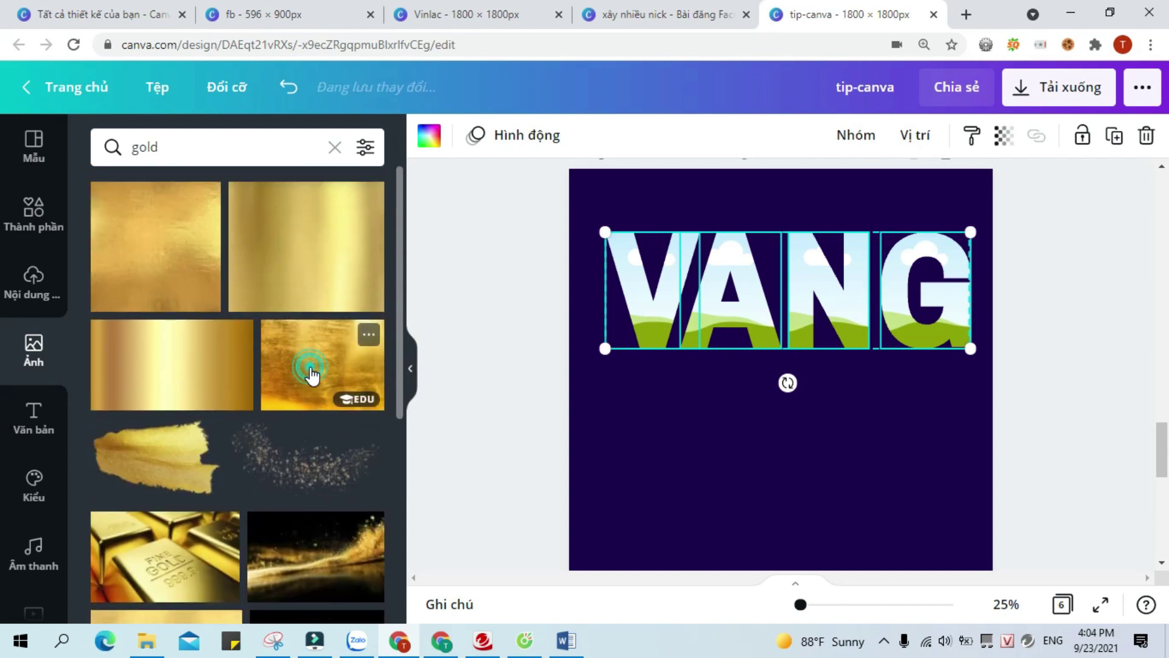
Add the dark gold foil texture photo and shrink it to a small rectangle below the "VANG" letter frames
{"action": "left_click", "coordinate": [310, 375]}
{"action": "left_click_drag", "start_coordinate": [915, 287], "coordinate": [839, 448]}
{"action": "left_click", "coordinate": [842, 450]}
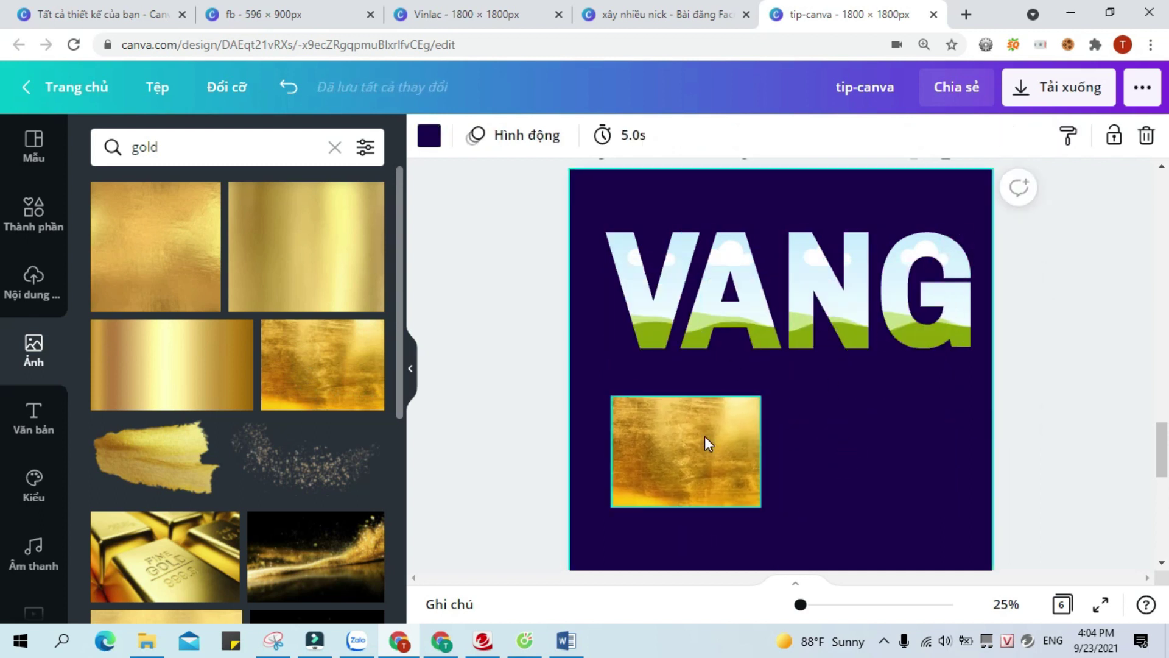
Duplicate the small gold photo four times so there is one copy per letter plus a spare
{"action": "left_click", "coordinate": [717, 466]}
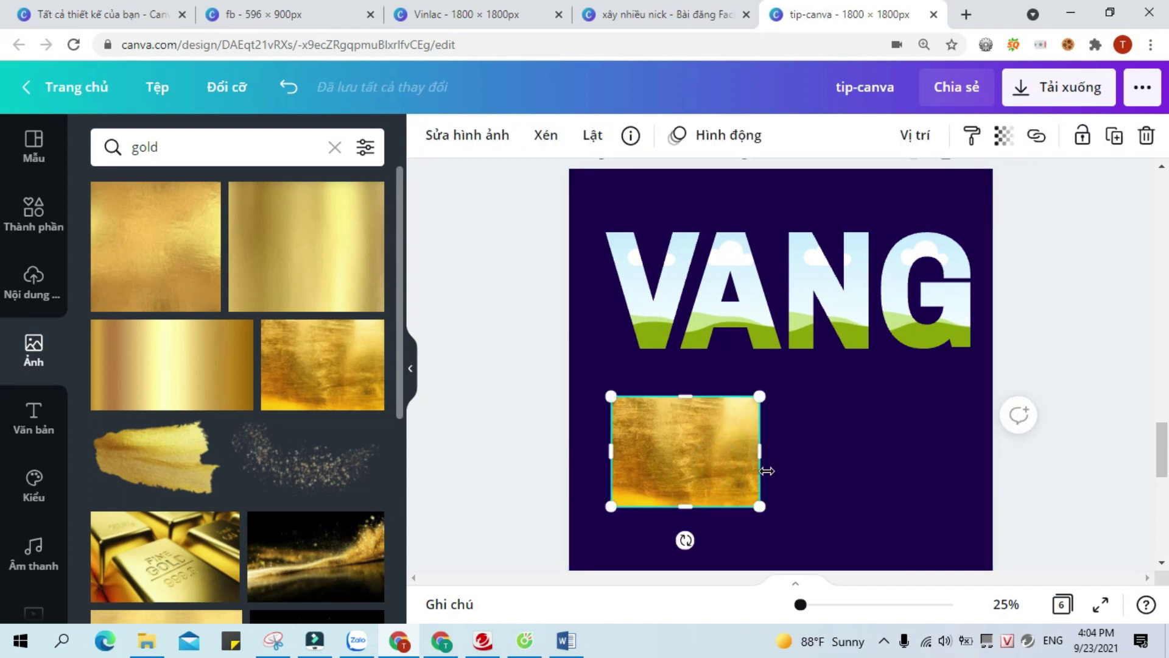
{"action": "key", "text": "ctrl+d"}
{"action": "key", "text": "ctrl+d"}
{"action": "key", "text": "ctrl+d"}
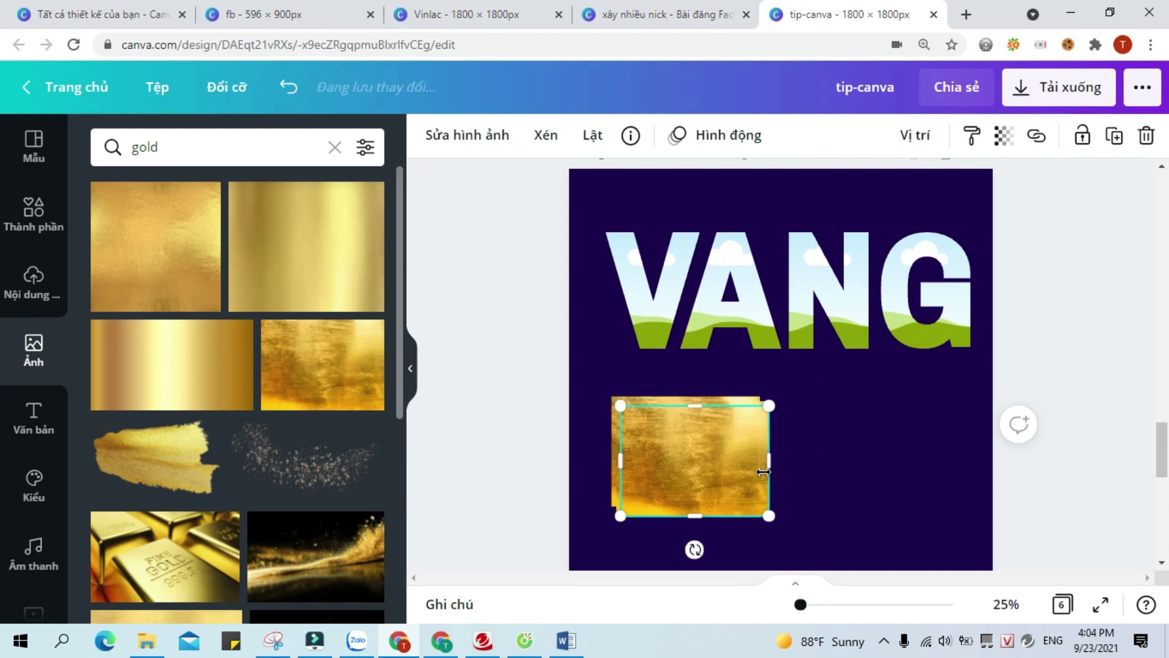
{"action": "key", "text": "ctrl+d"}
{"action": "left_click", "coordinate": [826, 474]}
Fill the V, A, N and G letter frames with one gold photo copy each
{"action": "left_click_drag", "start_coordinate": [707, 429], "coordinate": [643, 274]}
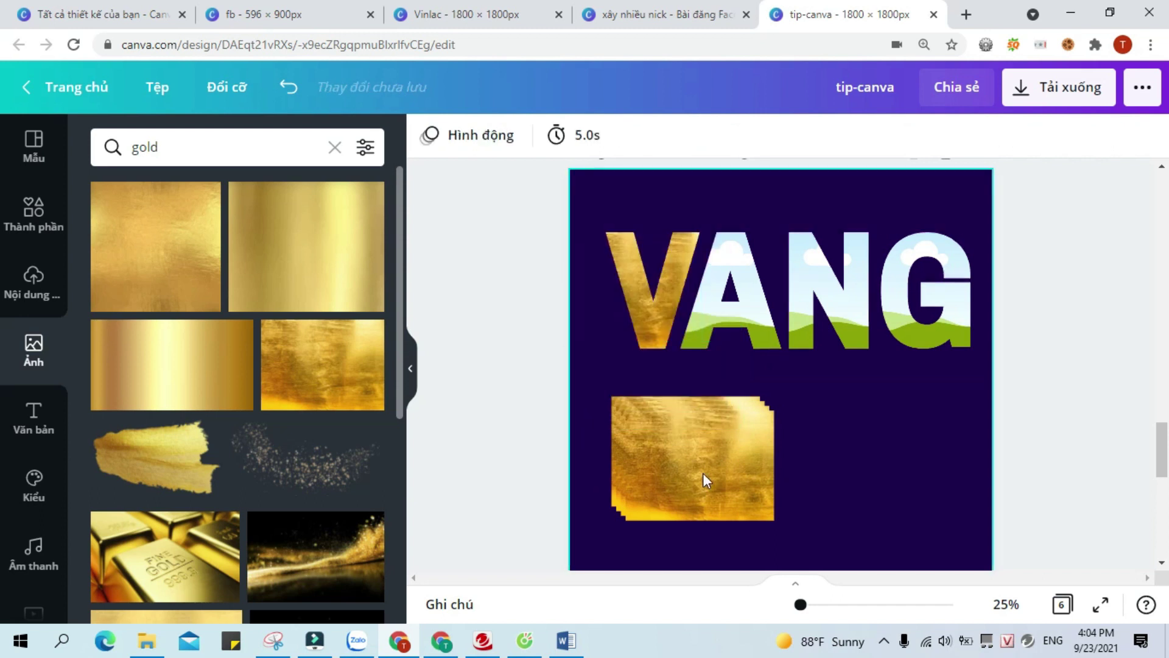
{"action": "left_click_drag", "start_coordinate": [708, 462], "coordinate": [724, 313]}
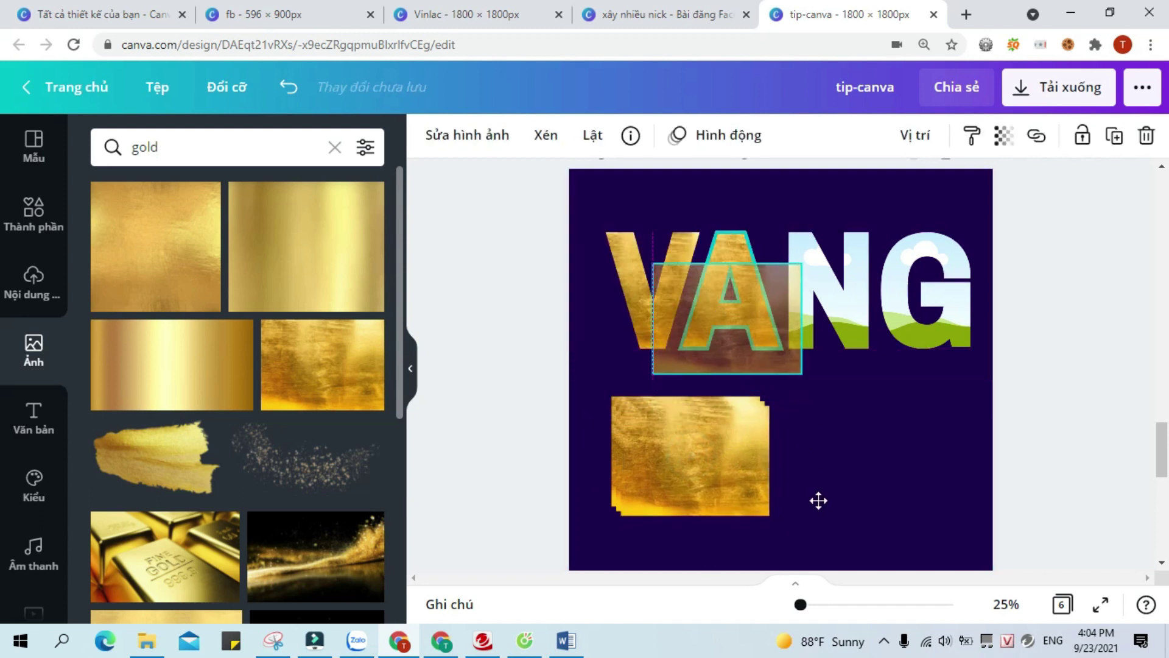
{"action": "left_click_drag", "start_coordinate": [819, 501], "coordinate": [818, 501]}
{"action": "left_click_drag", "start_coordinate": [752, 477], "coordinate": [810, 316]}
{"action": "left_click", "coordinate": [820, 473]}
{"action": "left_click_drag", "start_coordinate": [689, 454], "coordinate": [895, 320]}
{"action": "left_click", "coordinate": [919, 413]}
Crop the spare gold photo down to a short, thin bar
{"action": "left_click", "coordinate": [674, 445]}
{"action": "left_click_drag", "start_coordinate": [684, 399], "coordinate": [686, 490]}
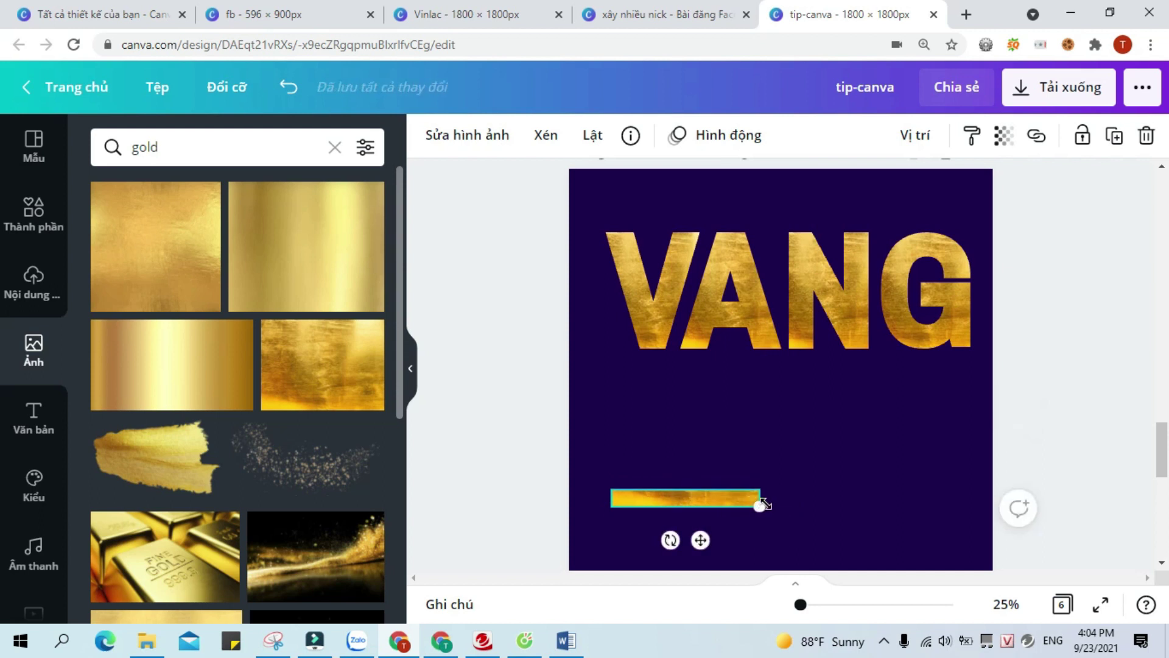
{"action": "left_click_drag", "start_coordinate": [760, 497], "coordinate": [663, 495]}
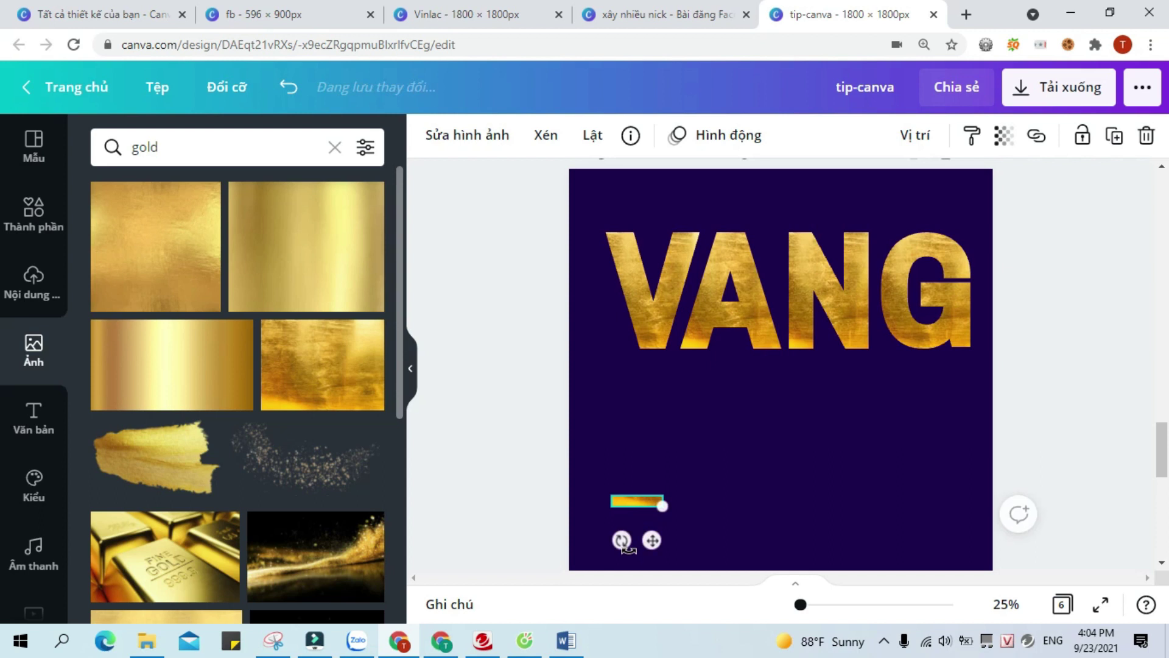
Tilt the gold bar down to the right and place it above the A as a grave accent
{"action": "left_click_drag", "start_coordinate": [622, 541], "coordinate": [731, 203]}
{"action": "left_click", "coordinate": [711, 487]}
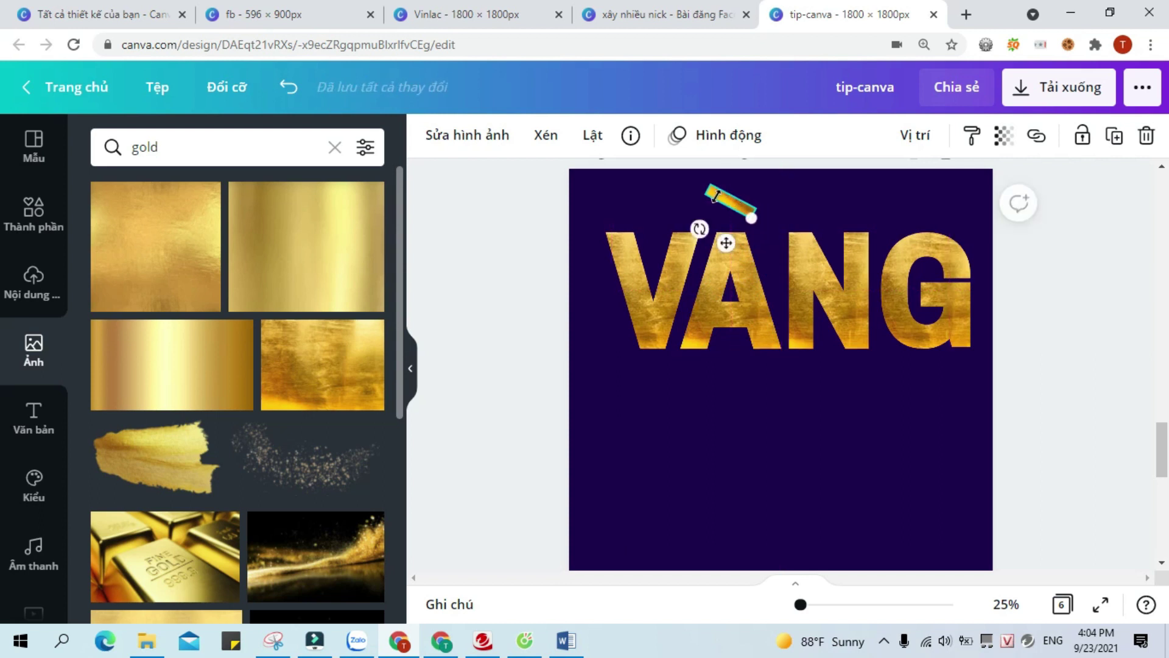
{"action": "left_click_drag", "start_coordinate": [710, 187], "coordinate": [733, 211]}
{"action": "left_click", "coordinate": [812, 195]}
{"action": "left_click", "coordinate": [831, 192]}
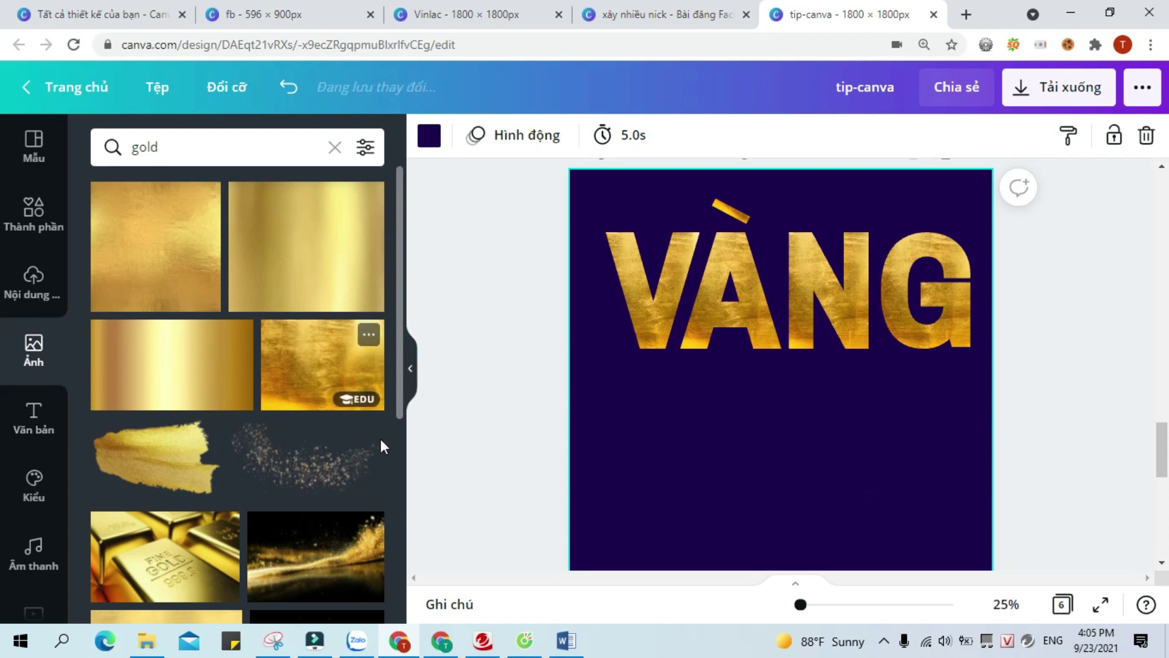
Add the letter frames B, A and C to the page from the frame elements
{"action": "left_click", "coordinate": [35, 223]}
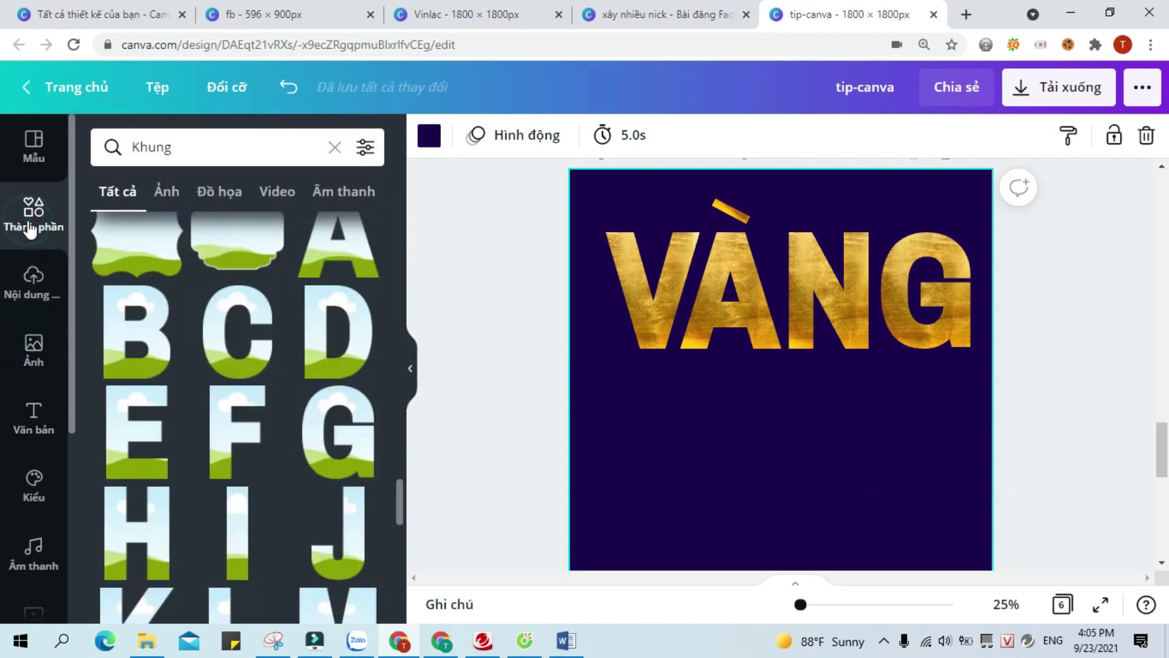
{"action": "left_click", "coordinate": [138, 348]}
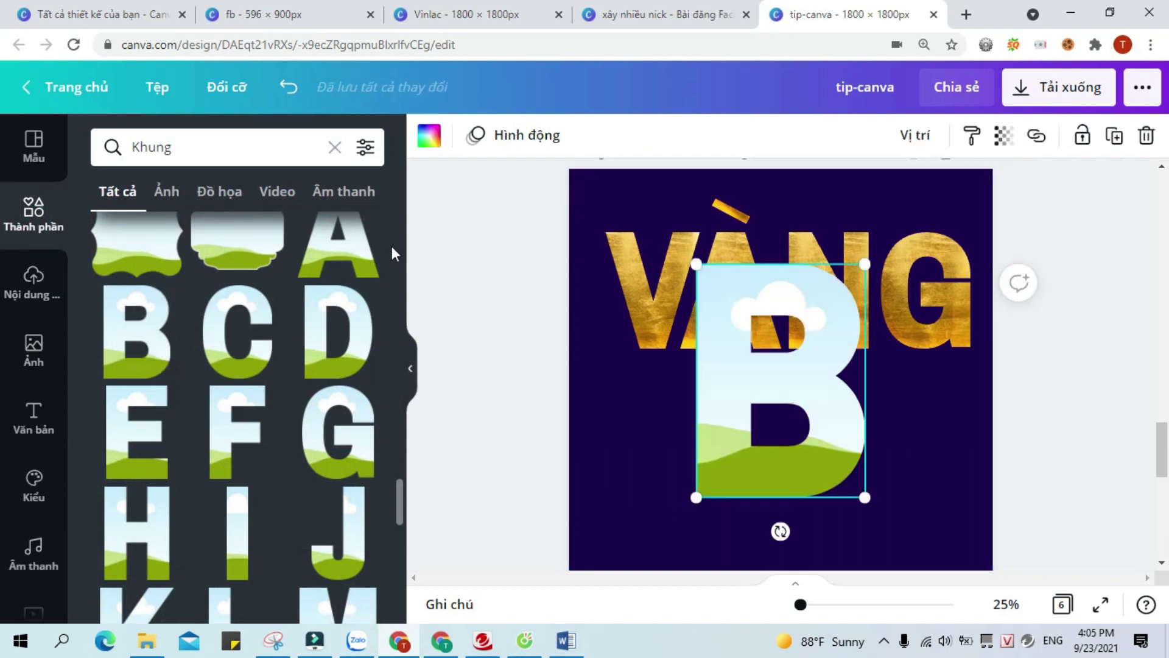
{"action": "left_click", "coordinate": [256, 324]}
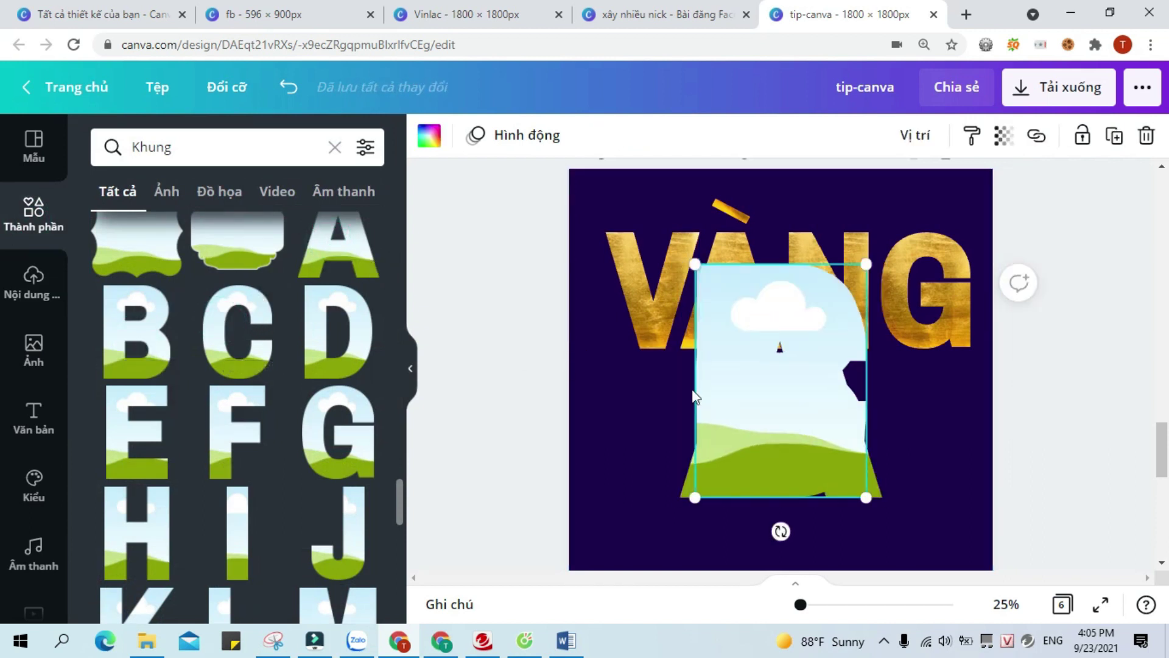
Scale the three stacked B, A and C frames down together and move them below the V and A of "VÀNG"
{"action": "left_click_drag", "start_coordinate": [648, 397], "coordinate": [884, 266]}
{"action": "left_click_drag", "start_coordinate": [831, 324], "coordinate": [793, 366]}
{"action": "left_click_drag", "start_coordinate": [720, 469], "coordinate": [674, 483]}
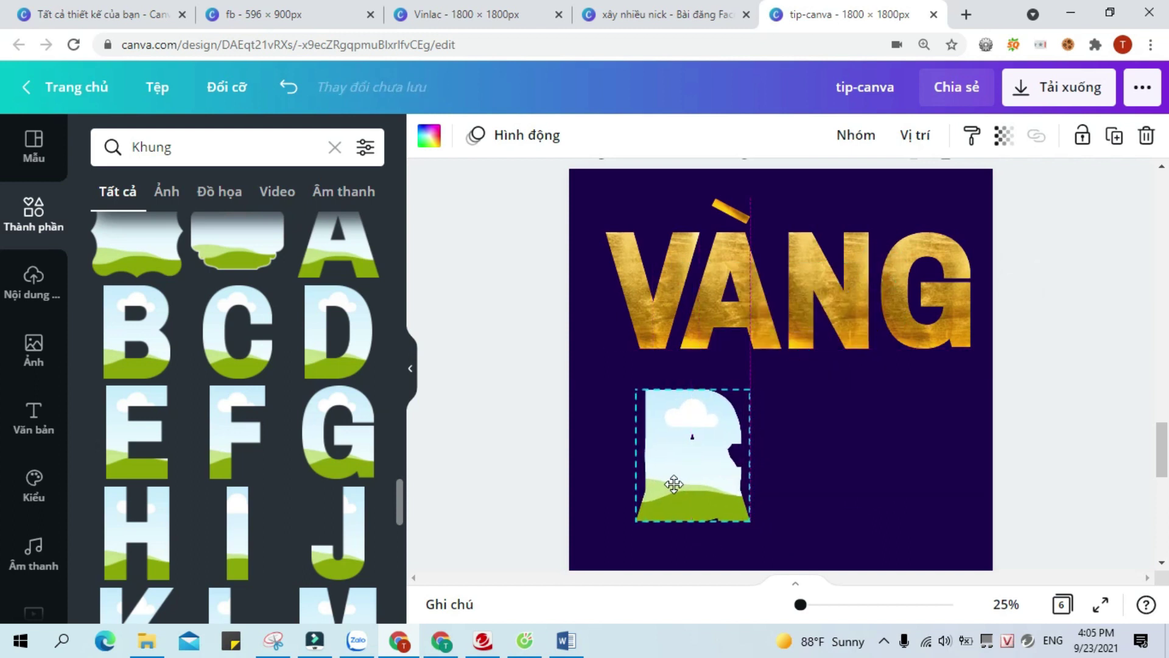
Spread the three letter frames side by side in one row so they spell "BAC" under the gold word
{"action": "left_click", "coordinate": [804, 483]}
{"action": "left_click_drag", "start_coordinate": [664, 481], "coordinate": [882, 477]}
{"action": "left_click", "coordinate": [674, 483]}
{"action": "left_click_drag", "start_coordinate": [715, 485], "coordinate": [781, 481]}
{"action": "left_click", "coordinate": [590, 522]}
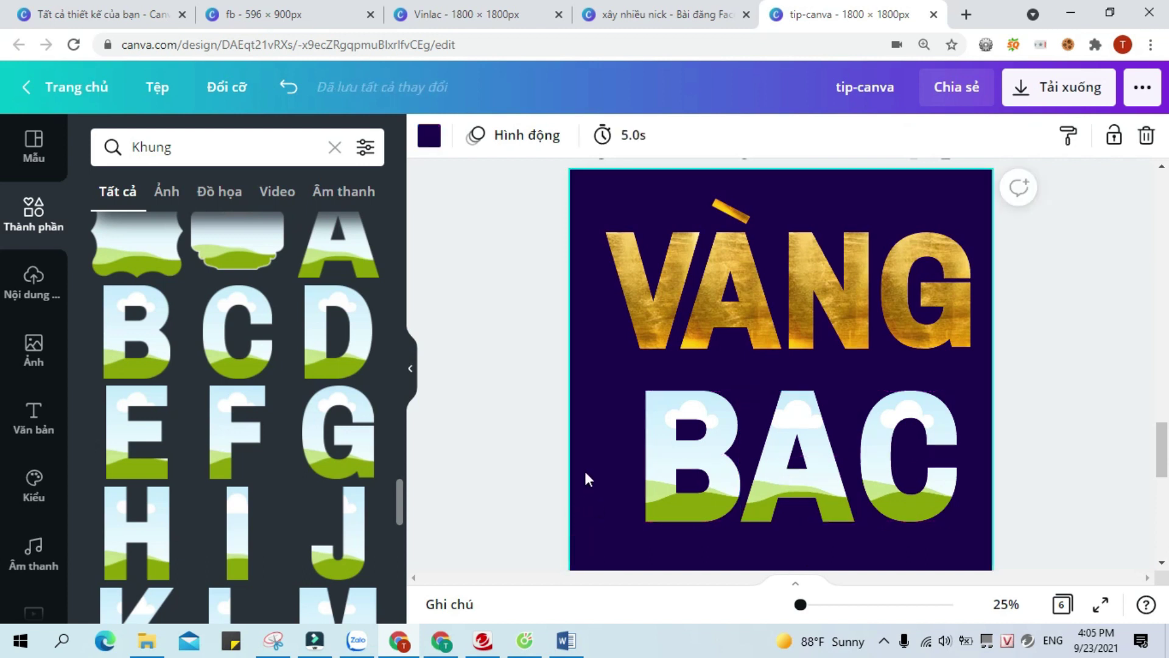
Replace the photo search term with "bạc" and run the search
{"action": "left_click", "coordinate": [33, 356]}
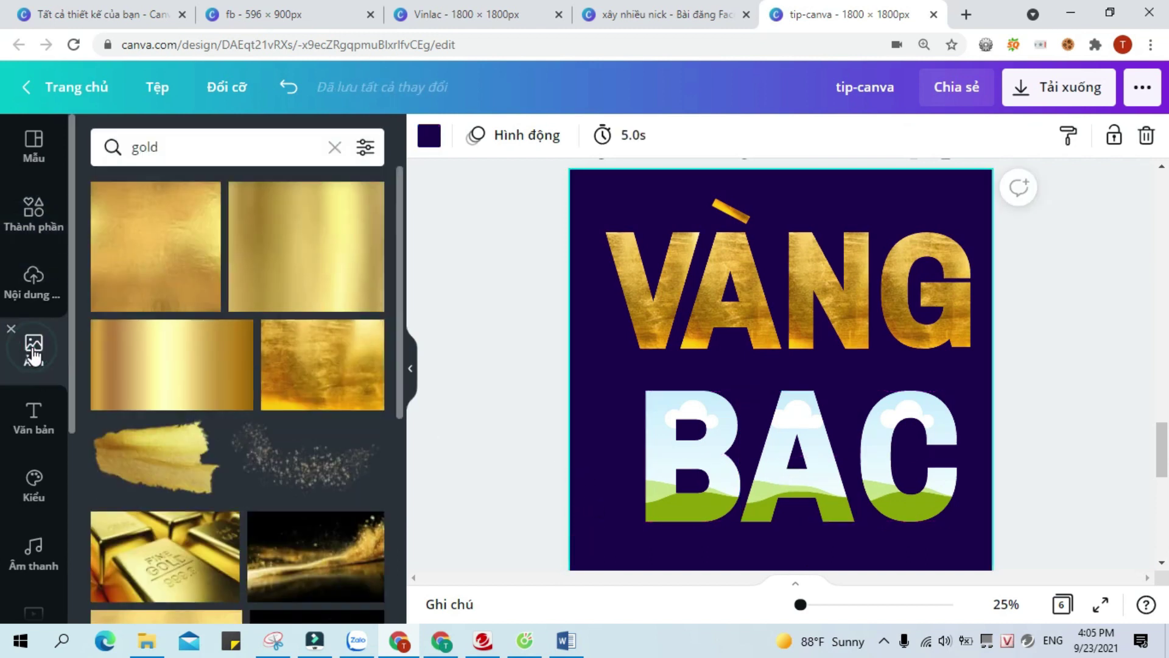
{"action": "left_click", "coordinate": [335, 147]}
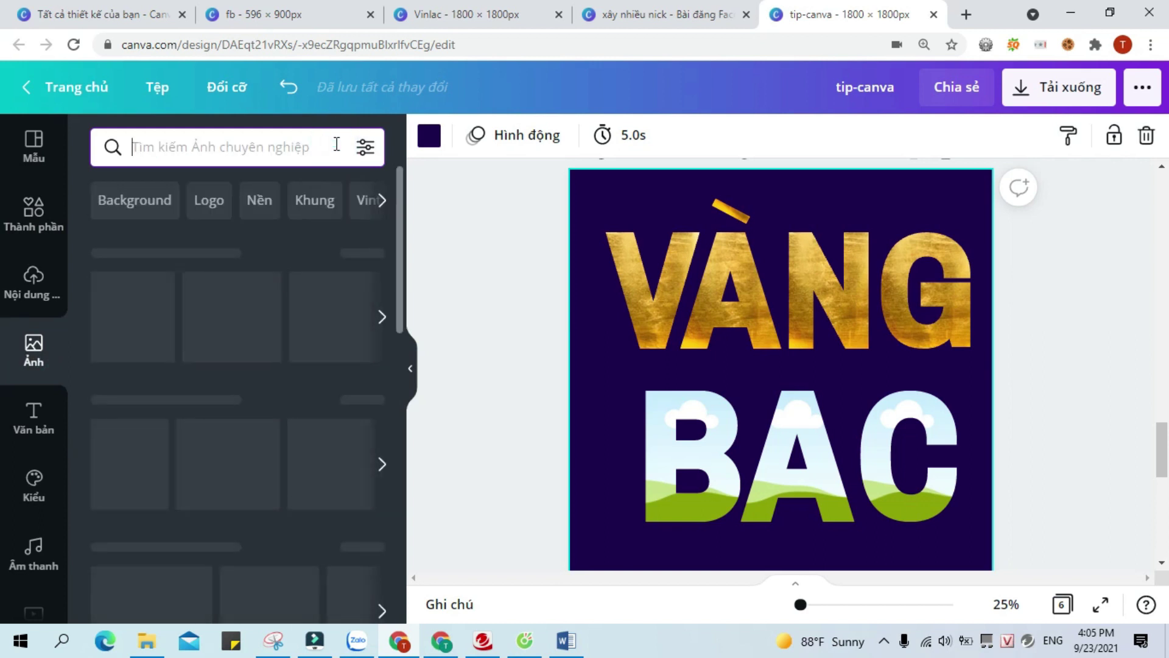
{"action": "type", "text": "bạc"}
{"action": "key", "text": "Return"}
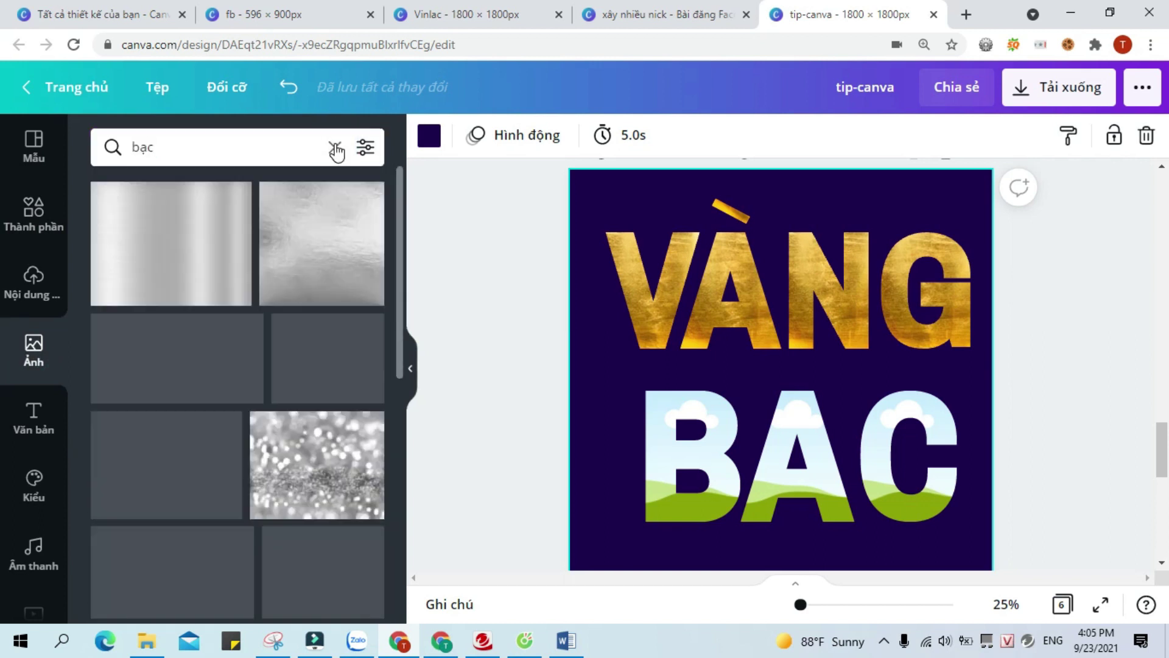
Add the smooth silver gradient photo, shrink it to roughly letter size over the B, and duplicate it three times
{"action": "left_click", "coordinate": [167, 253]}
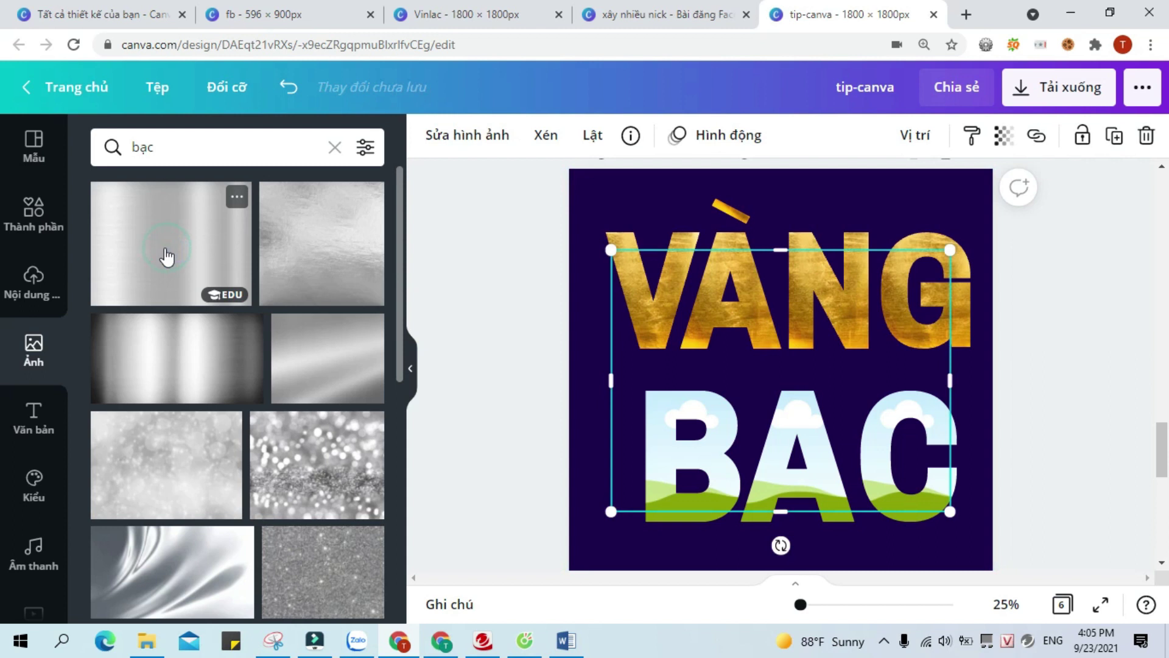
{"action": "left_click_drag", "start_coordinate": [951, 249], "coordinate": [740, 412]}
{"action": "key", "text": "ctrl+d"}
{"action": "key", "text": "ctrl+d"}
{"action": "key", "text": "ctrl+d"}
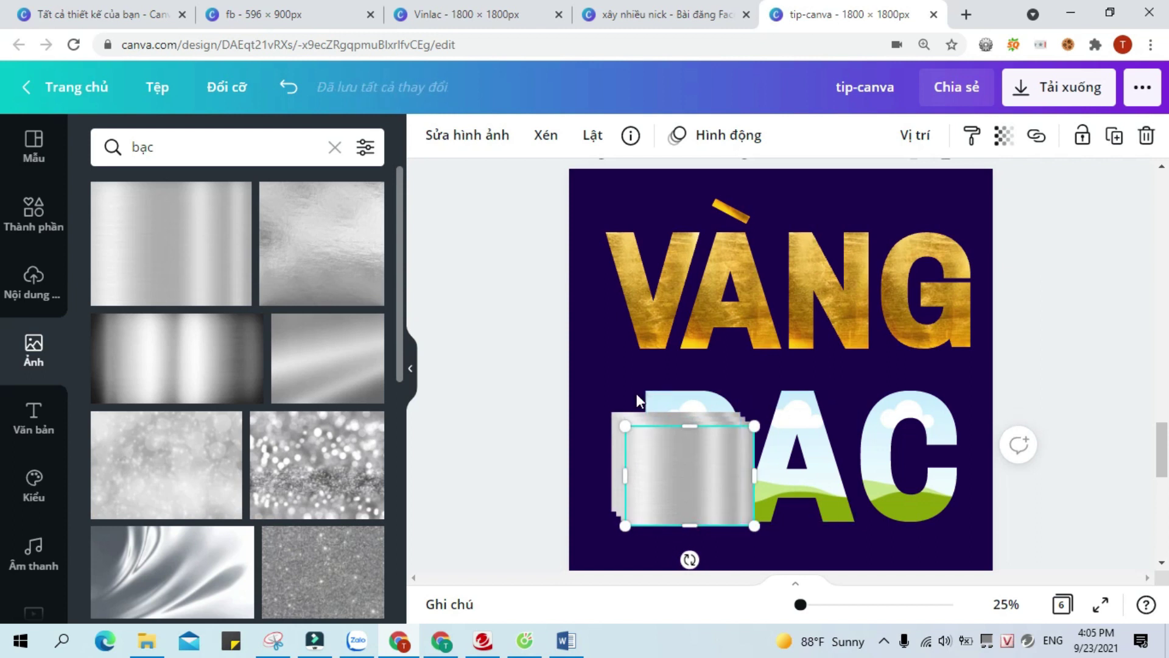
{"action": "left_click", "coordinate": [613, 373]}
Fill the B, A and C frames with silver photo copies and place a small cropped silver piece under the A as its dot
{"action": "left_click_drag", "start_coordinate": [687, 480], "coordinate": [890, 466]}
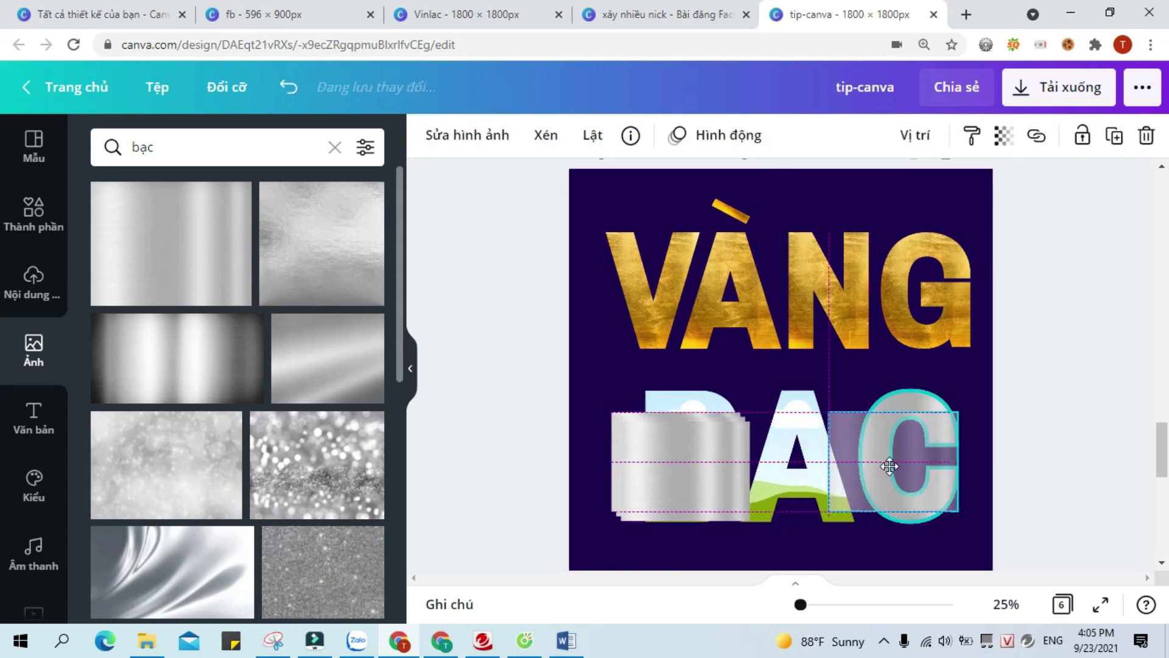
{"action": "left_click_drag", "start_coordinate": [679, 497], "coordinate": [772, 504]}
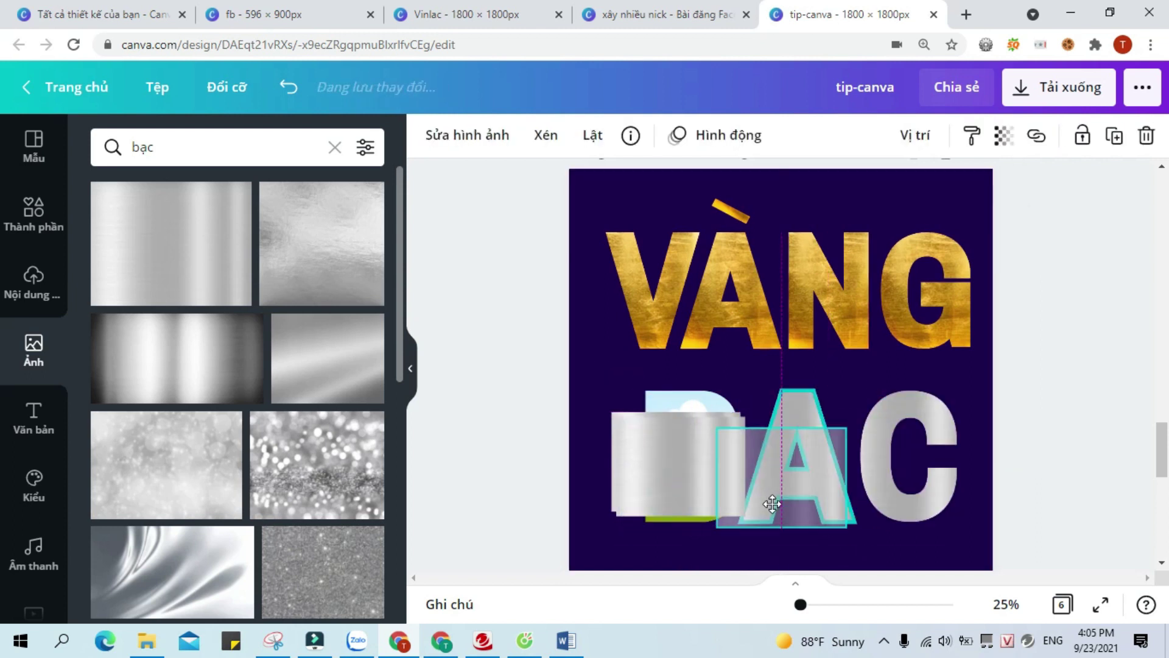
{"action": "left_click_drag", "start_coordinate": [666, 475], "coordinate": [798, 536]}
{"action": "left_click", "coordinate": [617, 540]}
{"action": "left_click", "coordinate": [907, 545]}
{"action": "left_click", "coordinate": [836, 566]}
{"action": "left_click_drag", "start_coordinate": [652, 461], "coordinate": [662, 485]}
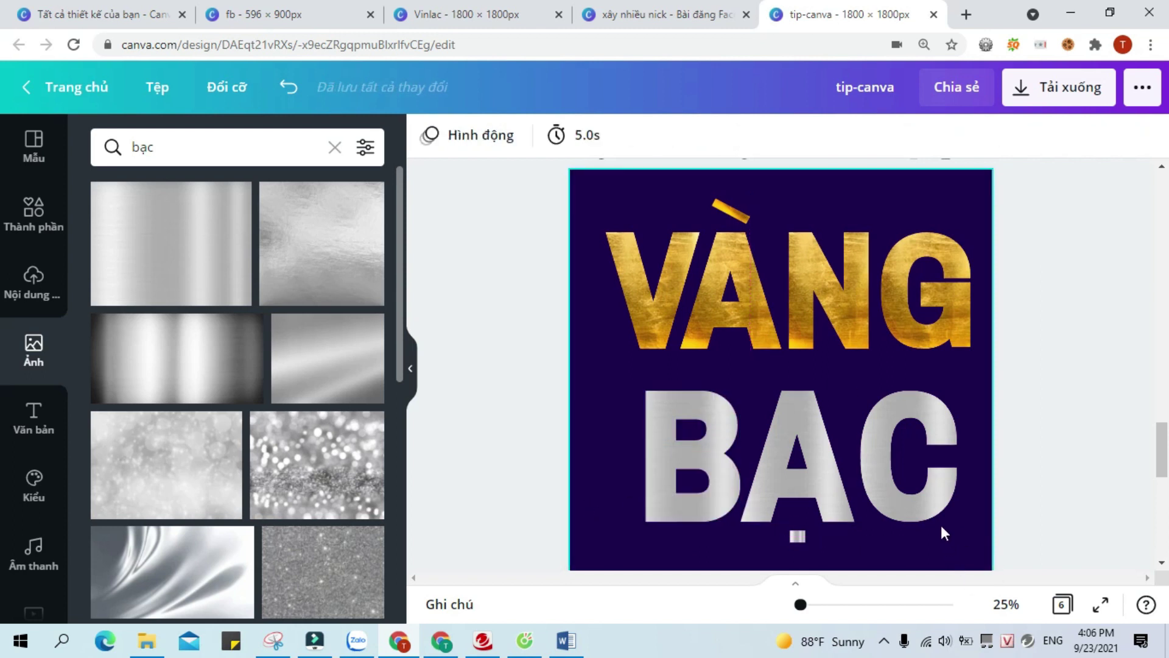
{"action": "scroll", "coordinate": [1095, 351], "scroll_direction": "down", "scroll_amount": 2}
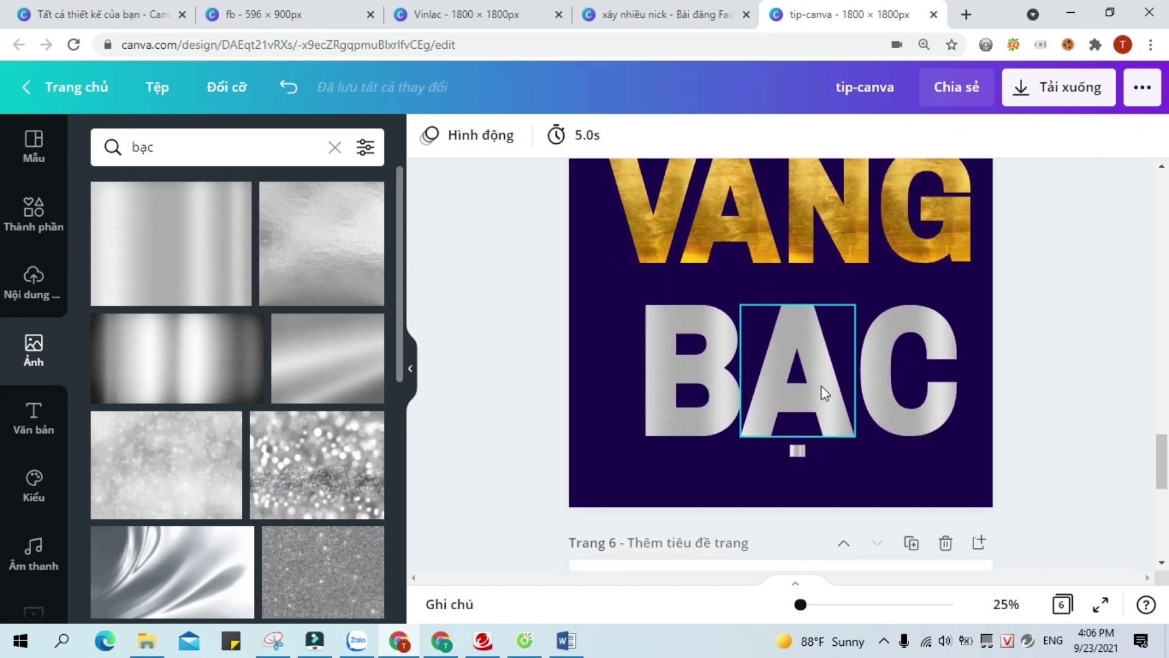
{"action": "scroll", "coordinate": [1153, 390], "scroll_direction": "up", "scroll_amount": 2}
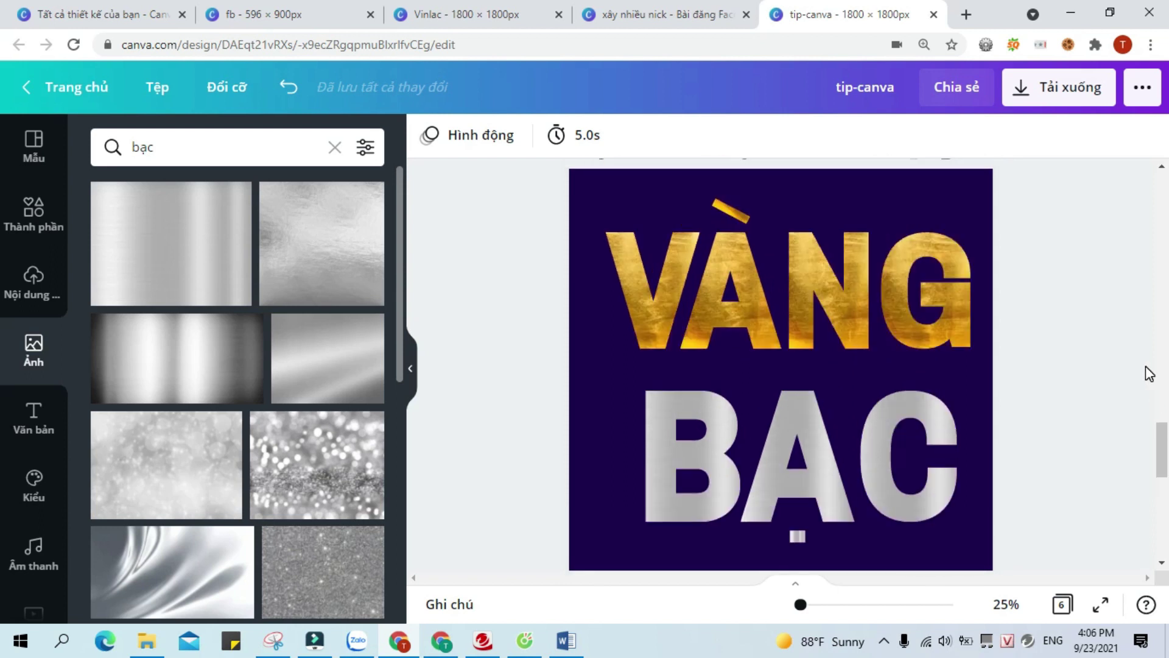